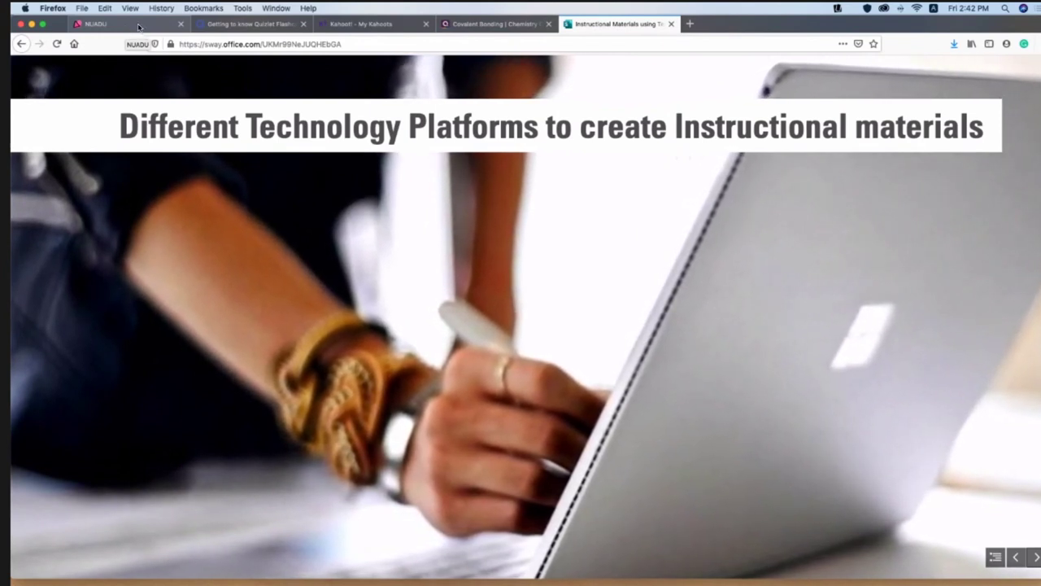
- Switch to the NUADU knowledge base and start creating a new resource
key("ctrl+Tab")
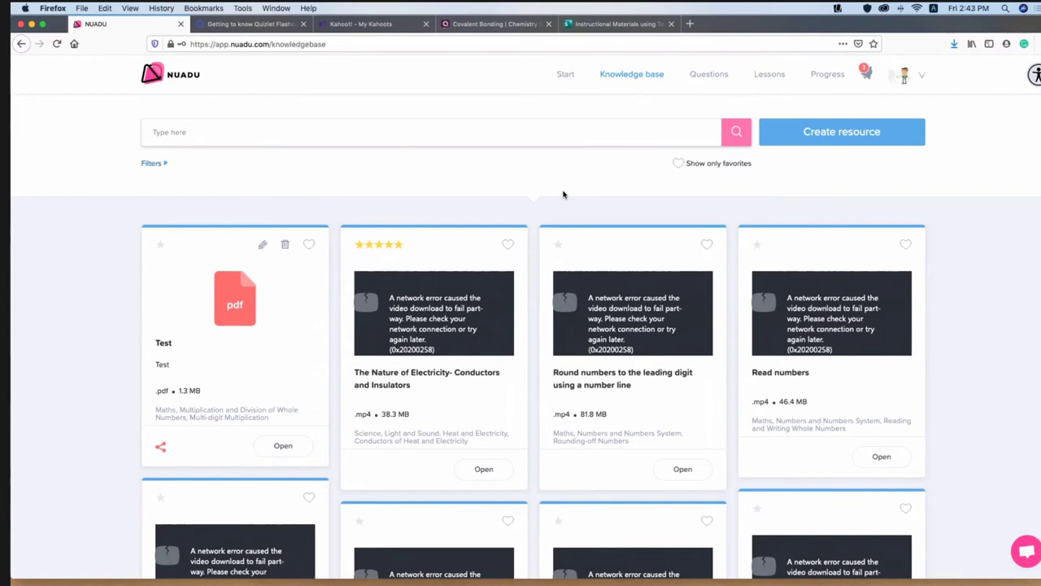
scroll(184, 99, "down", 1)
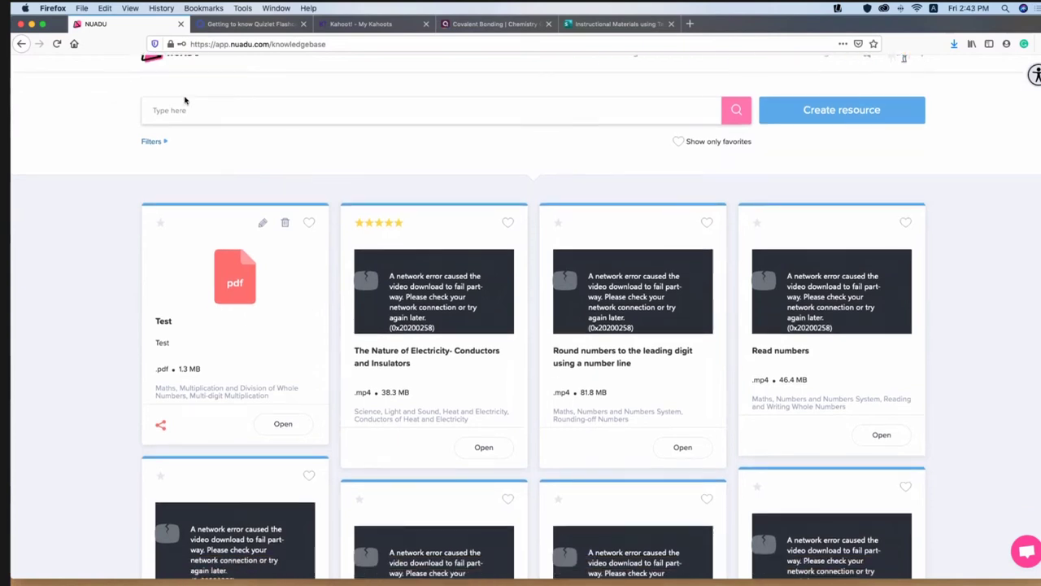
scroll(184, 100, "up", 1)
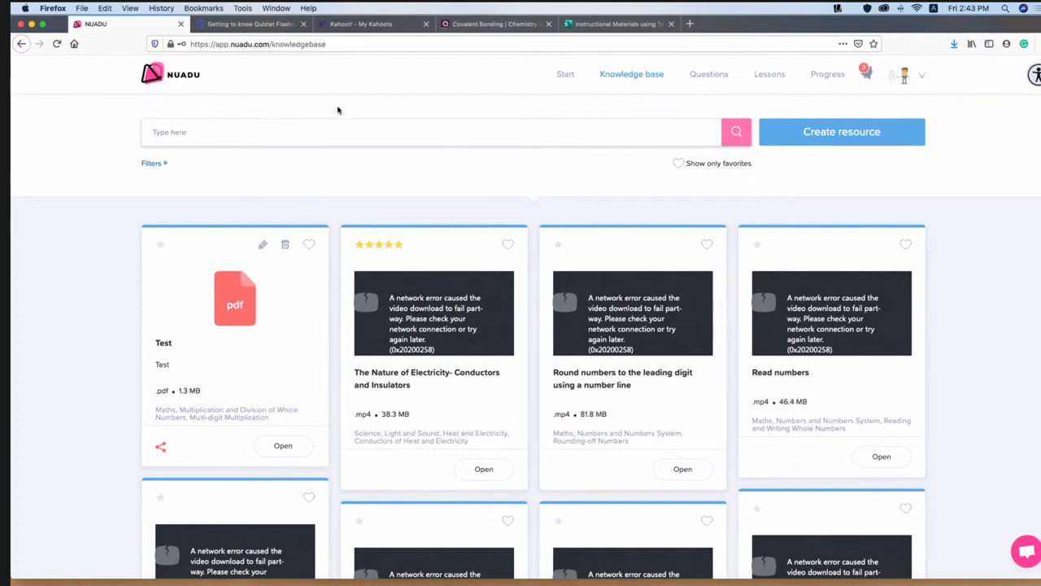
left_click(860, 139)
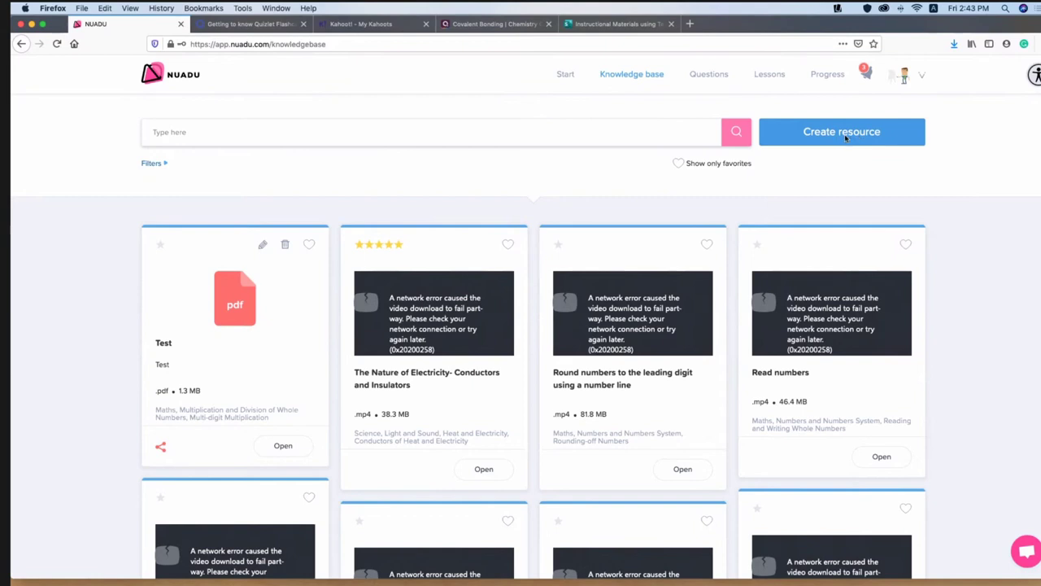
left_click(845, 139)
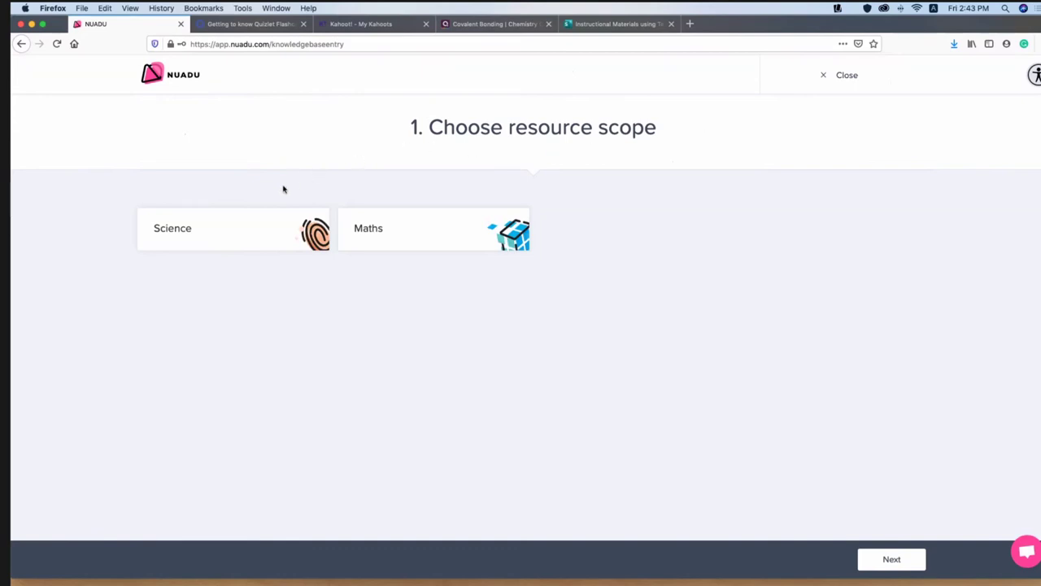
- Set the resource scope to Science, level 7, Ecosystems with Components of an Ecosystem, Transfer of Energy Through Trophic Levels and Ecological Relationships, and continue
left_click(264, 232)
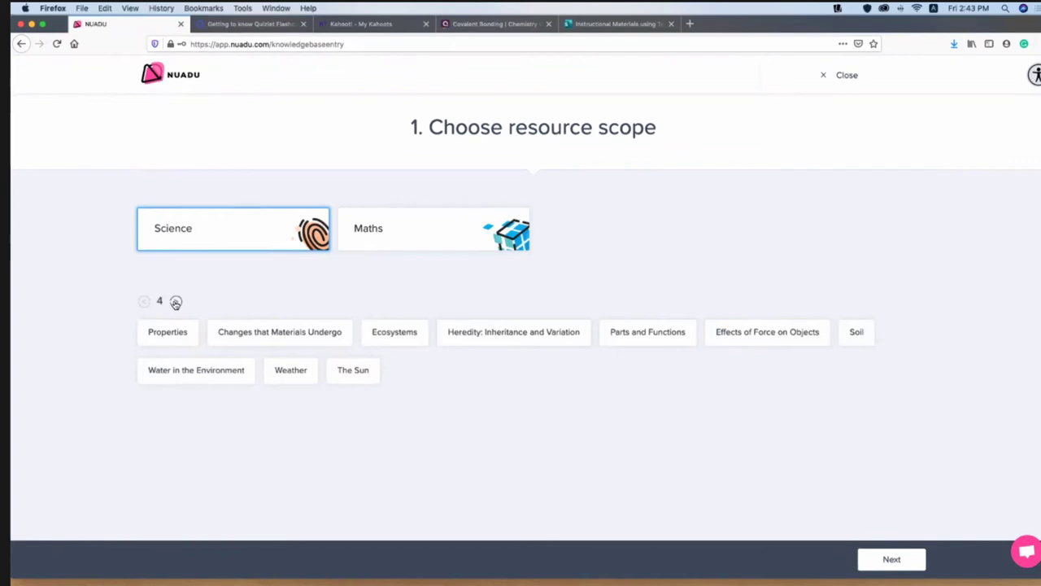
left_click(176, 302)
left_click(176, 302)
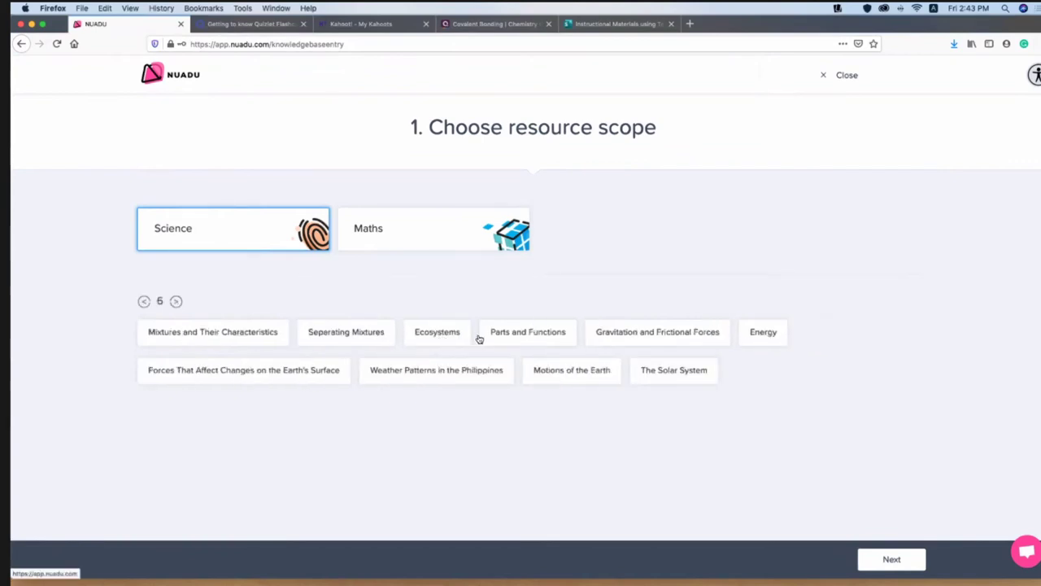
left_click(594, 337)
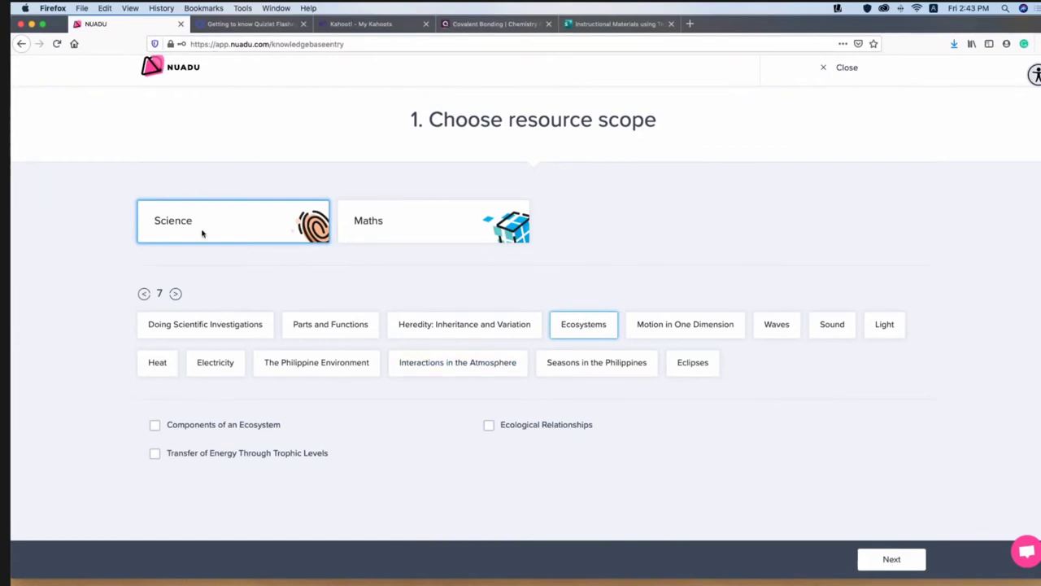
left_click(156, 426)
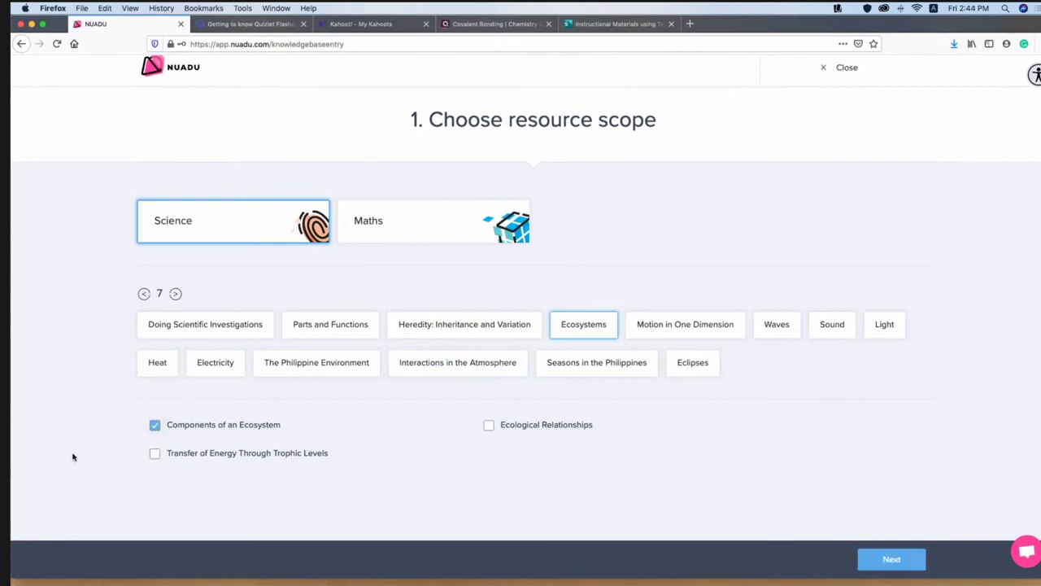
left_click(154, 453)
left_click(488, 424)
left_click(892, 559)
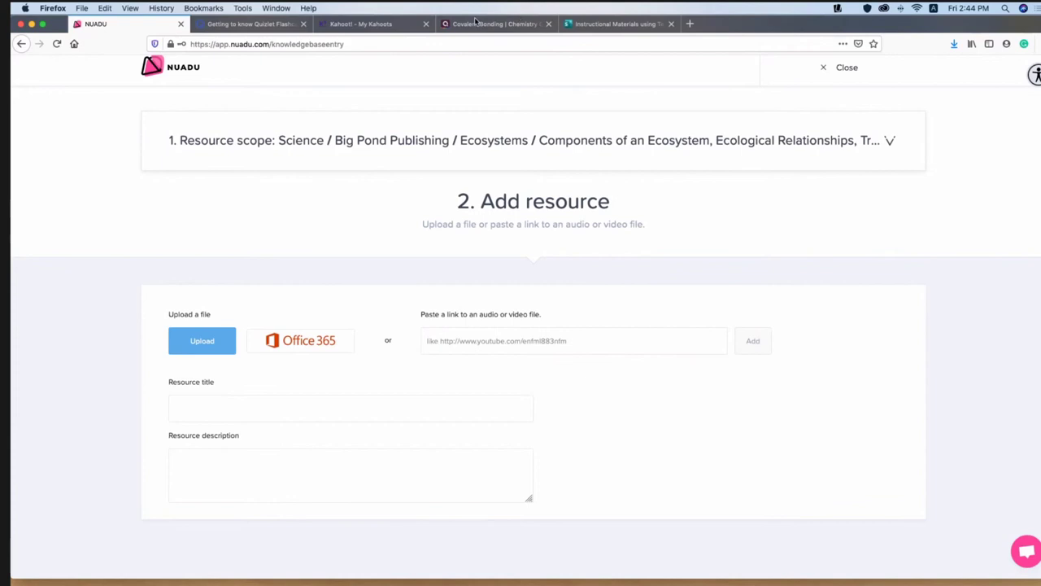
- Switch to Quizlet and look over the study and play modes of the "Getting to know Quizlet" set
left_click(265, 27)
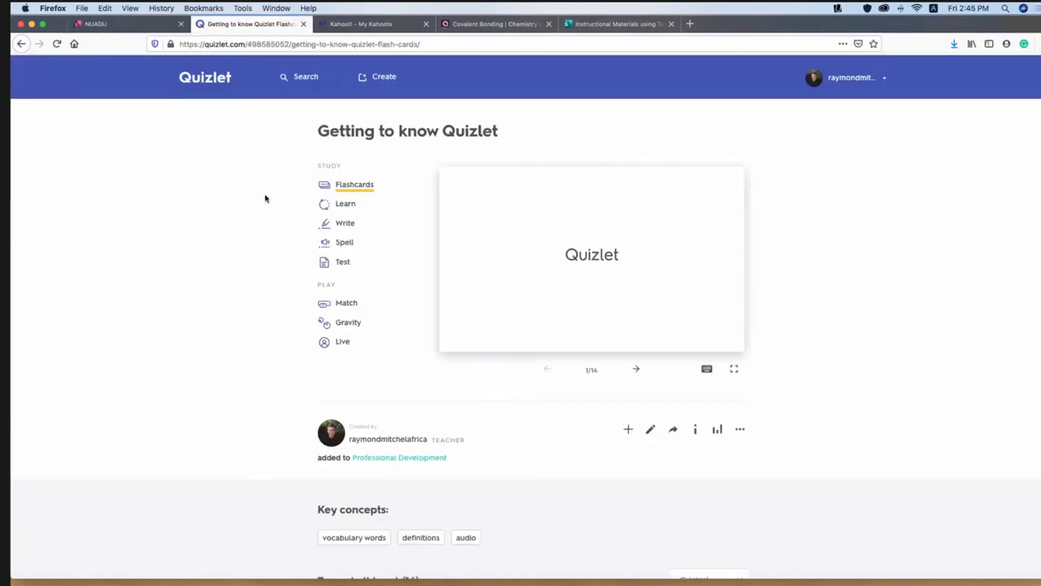
scroll(265, 198, "down", 2)
scroll(225, 133, "up", 2)
scroll(682, 126, "up", 1)
scroll(552, 208, "down", 2)
scroll(552, 208, "up", 1)
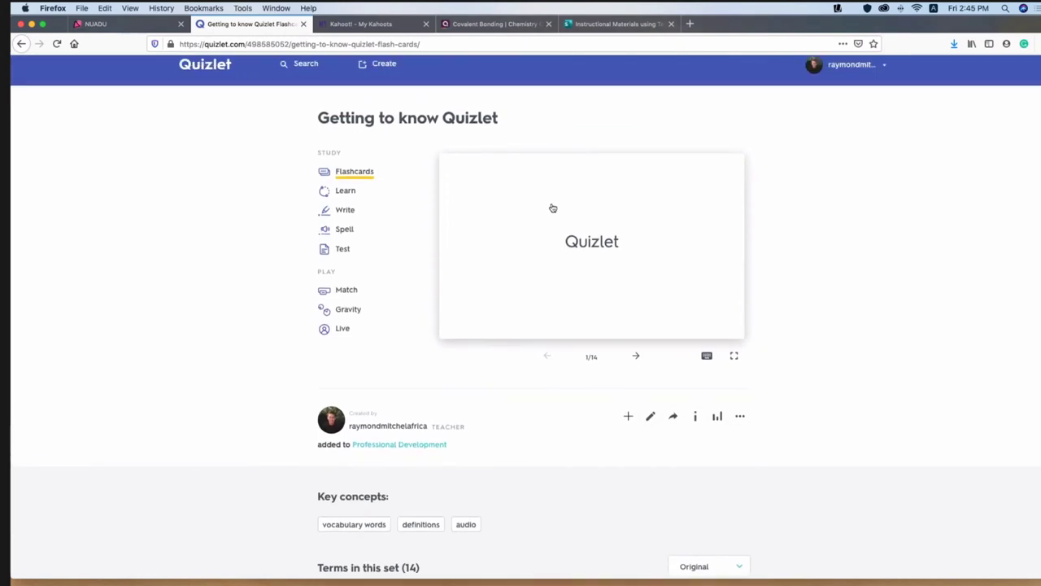
scroll(552, 208, "up", 1)
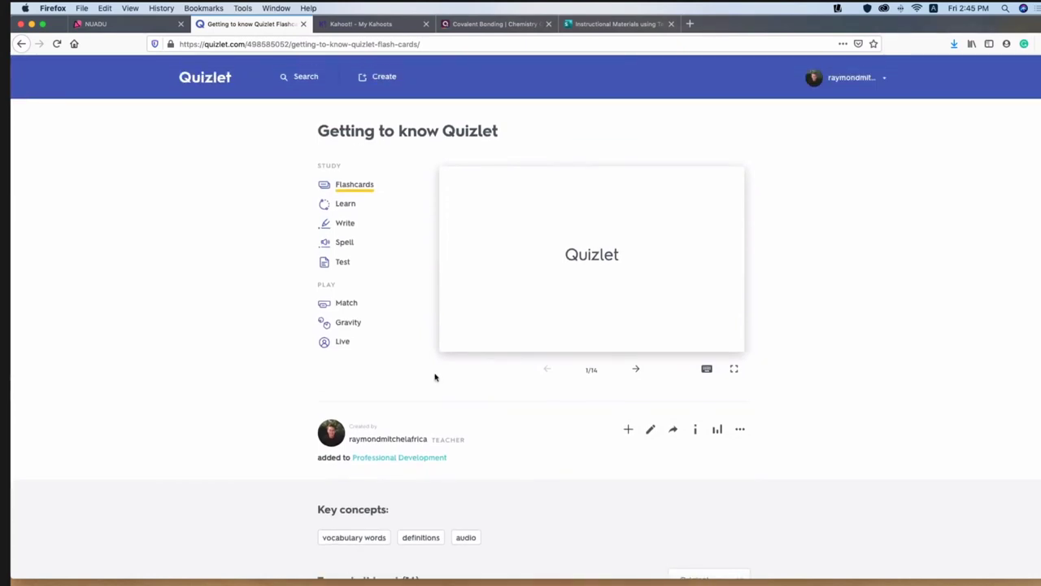
- Play the audio of the first term, Quizlet, in the set's list of terms
scroll(448, 244, "down", 10)
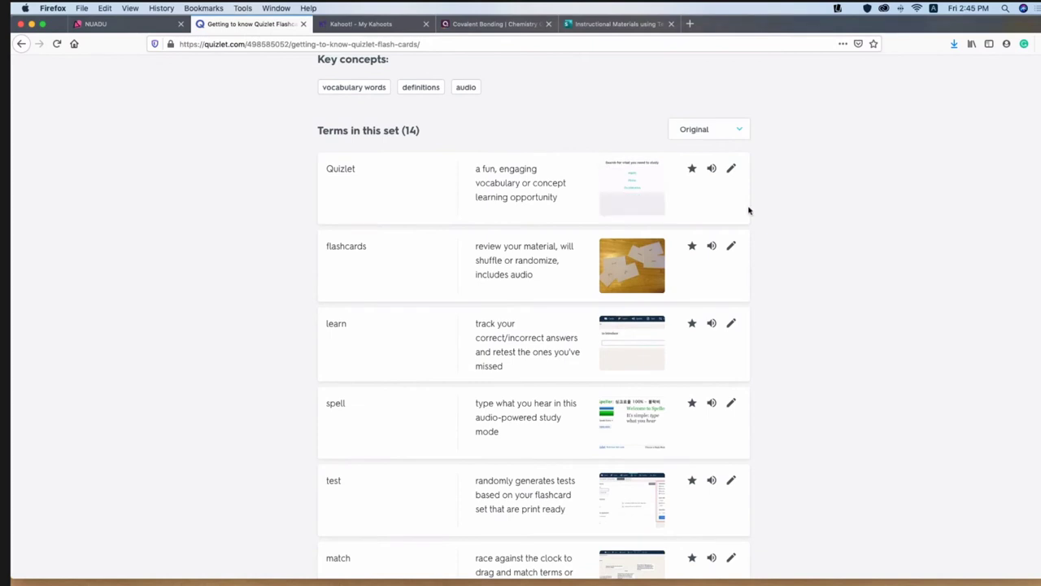
left_click(712, 170)
scroll(386, 179, "up", 5)
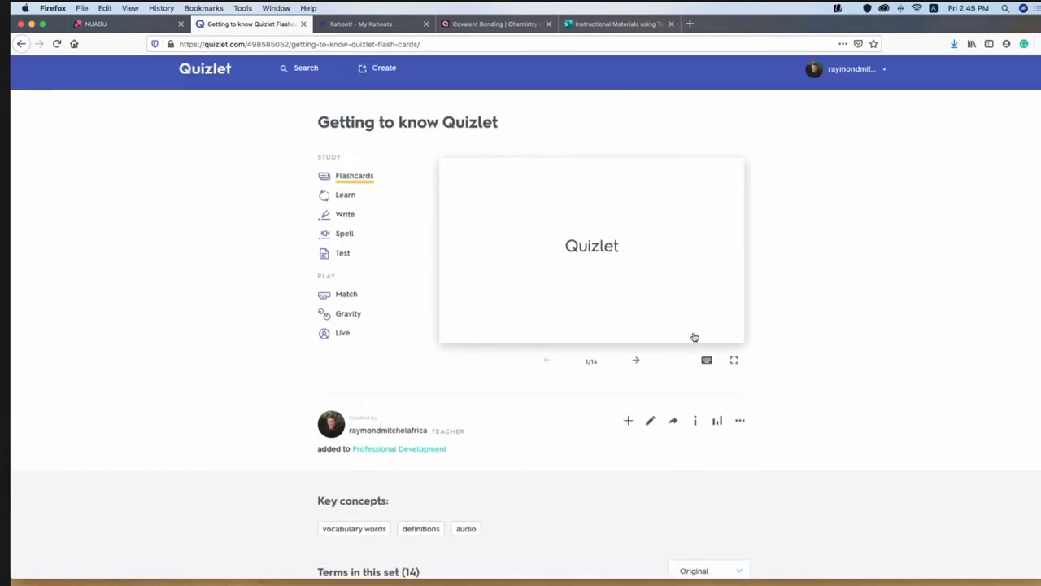
- Open the set's Flashcards mode and flip the third card to its term side
left_click(364, 175)
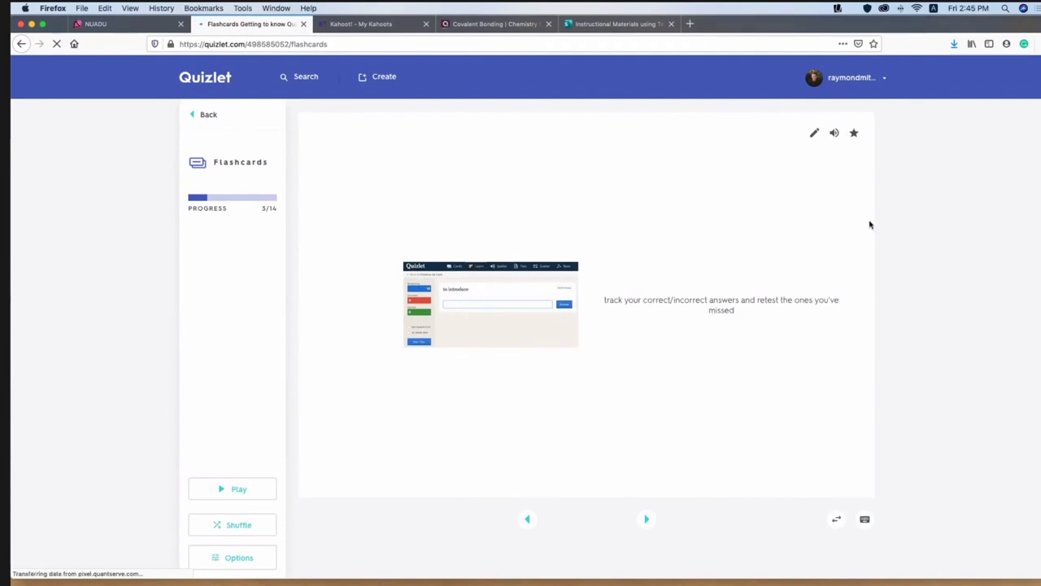
left_click(646, 518)
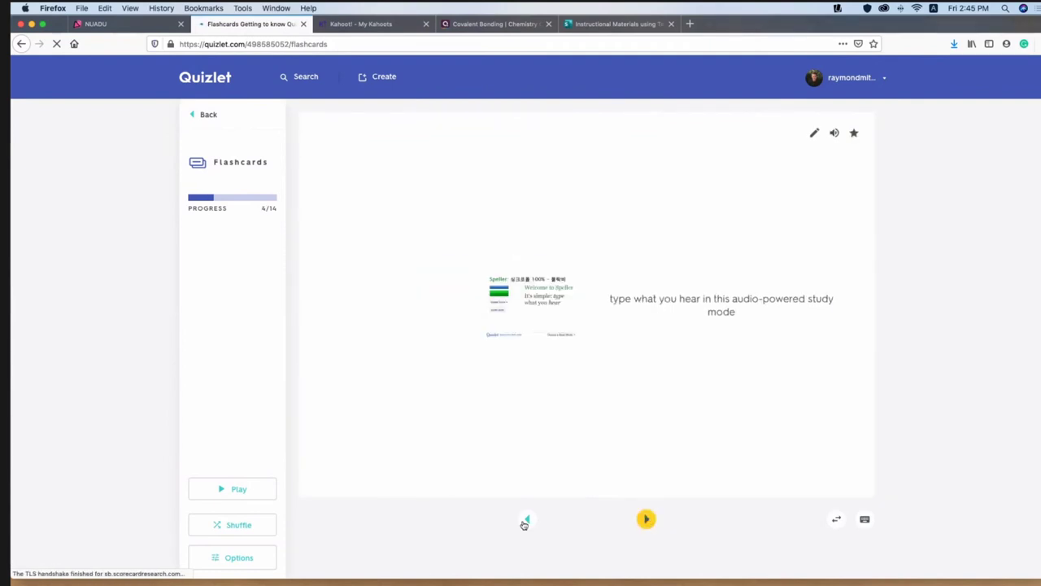
key("Left")
key("space")
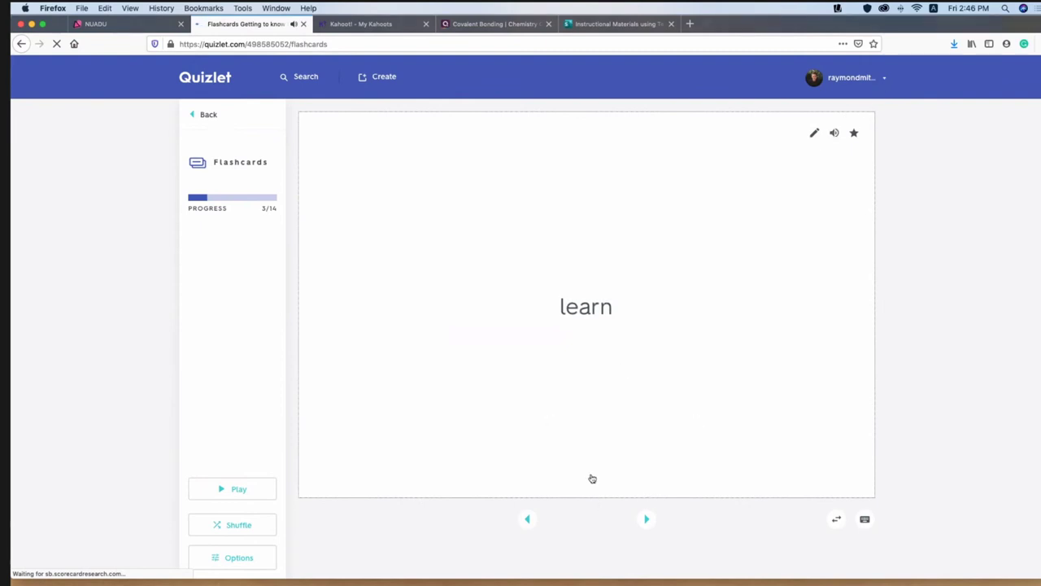
- Advance through the fourth and fifth flashcards and play their audio
left_click(647, 518)
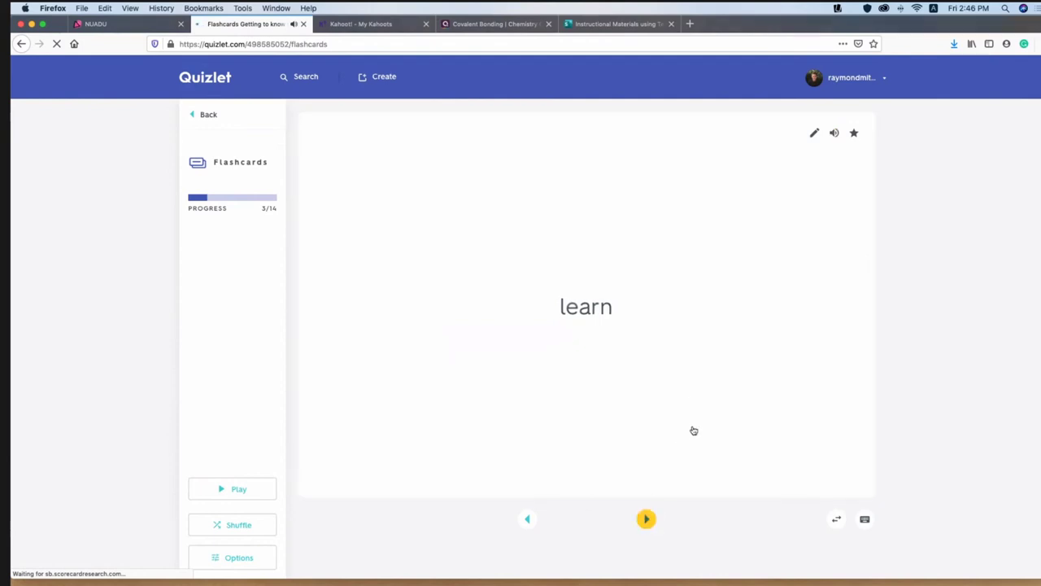
left_click(834, 131)
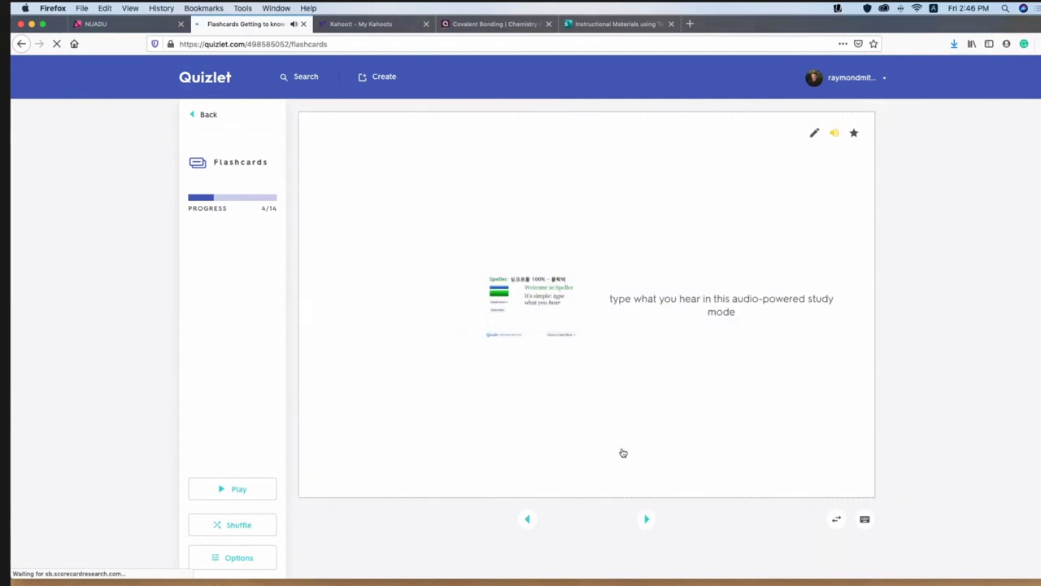
left_click(645, 521)
left_click(645, 520)
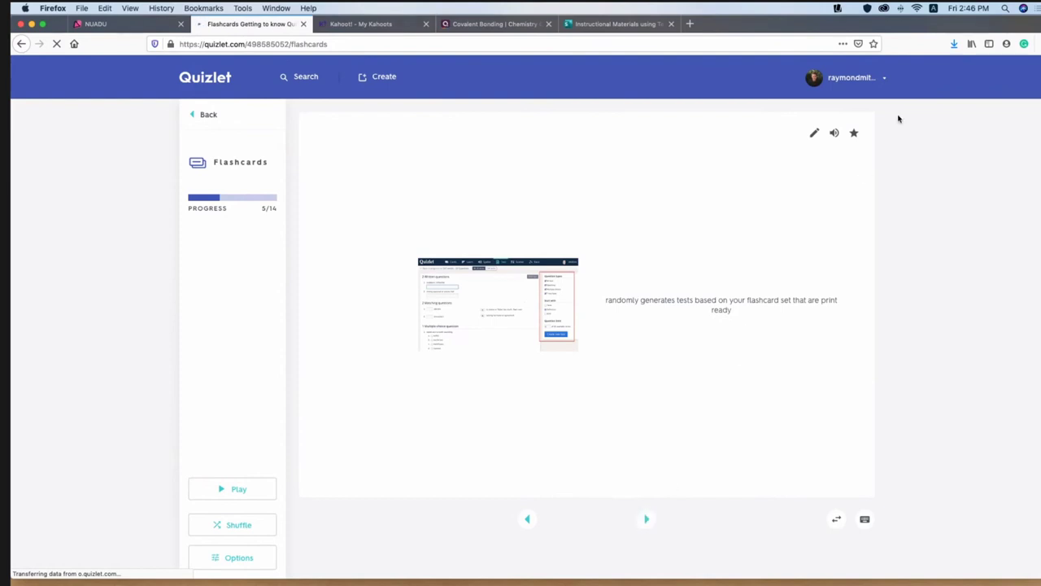
left_click(832, 135)
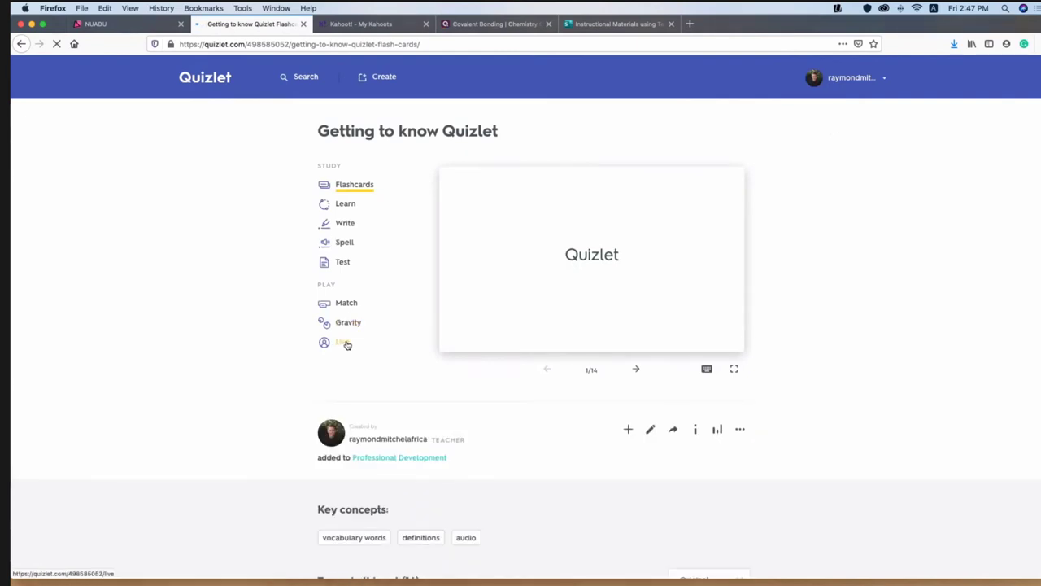
- Set up a Quizlet Live game for the set in Teams mode, with definitions as prompts and terms as answers
left_click(345, 342)
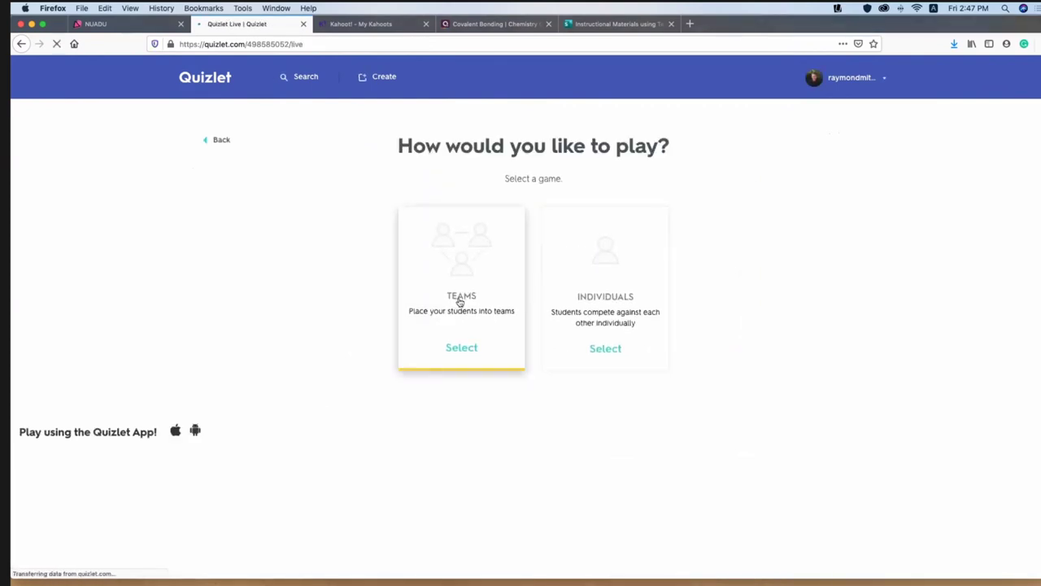
left_click(456, 344)
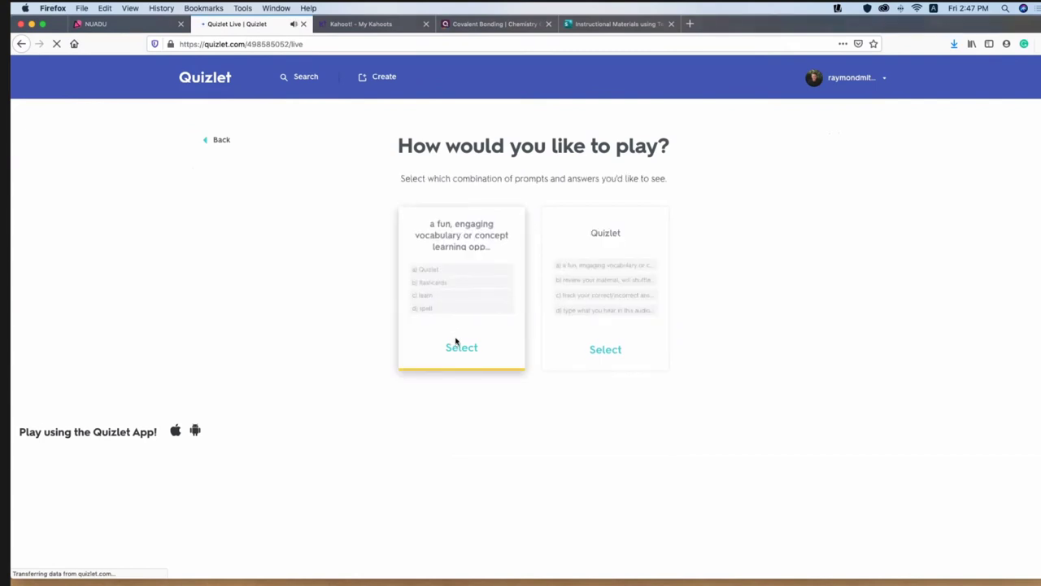
left_click(456, 343)
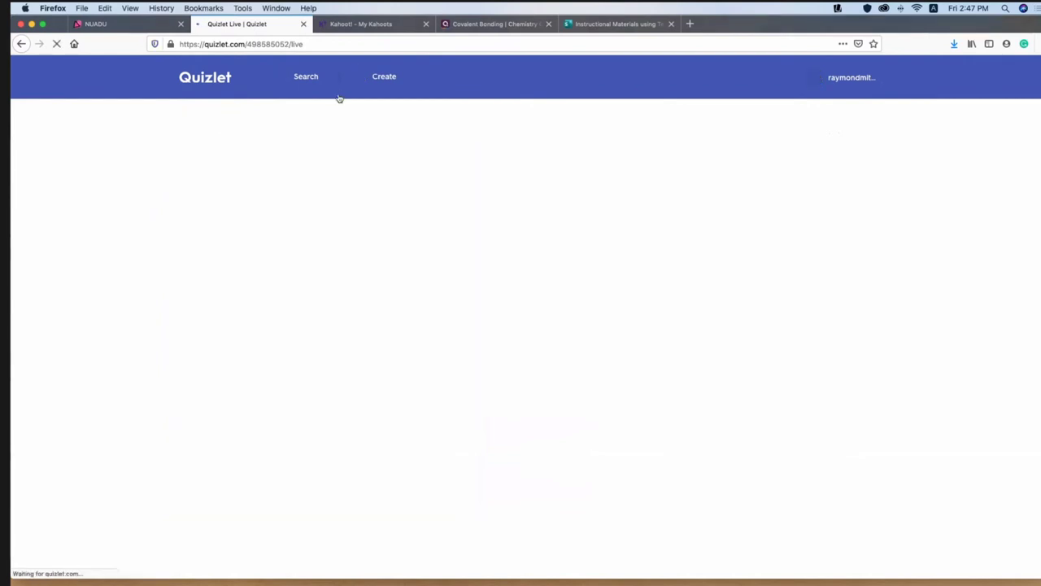
- Switch to Kahoot and look through the quizzes listed under My Kahoots
left_click(363, 26)
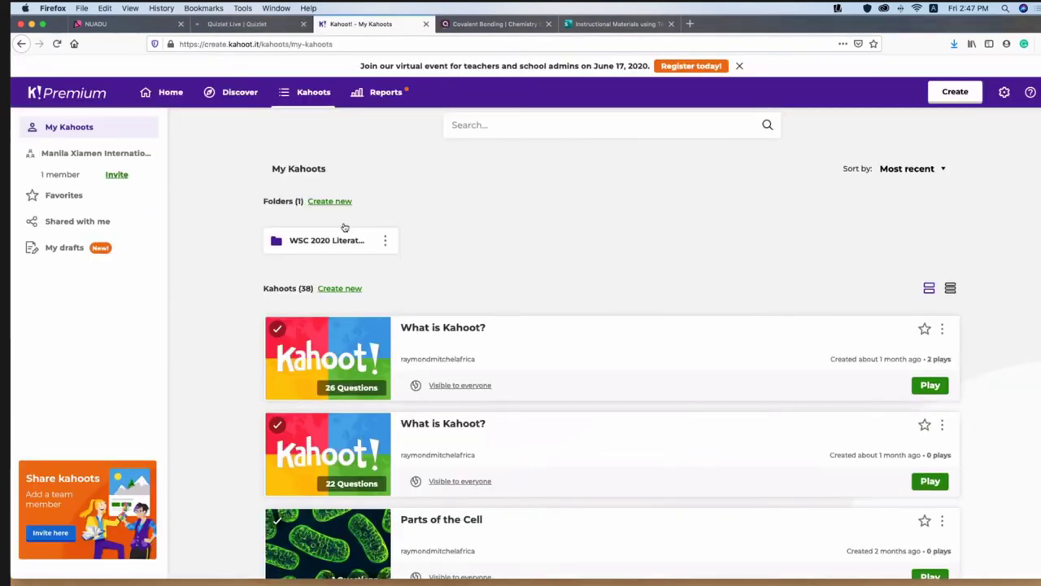
scroll(345, 228, "down", 3)
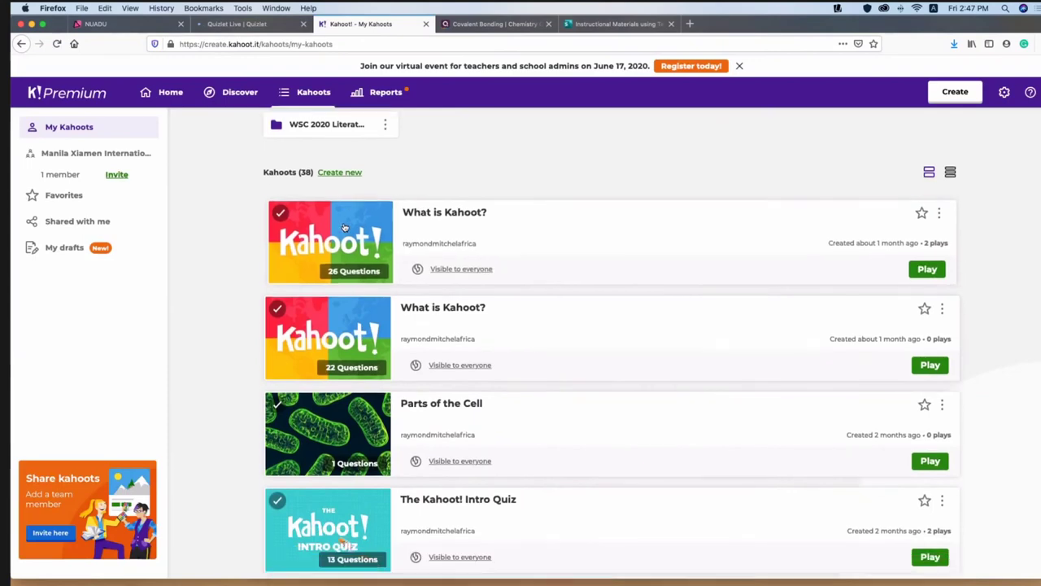
scroll(345, 228, "down", 5)
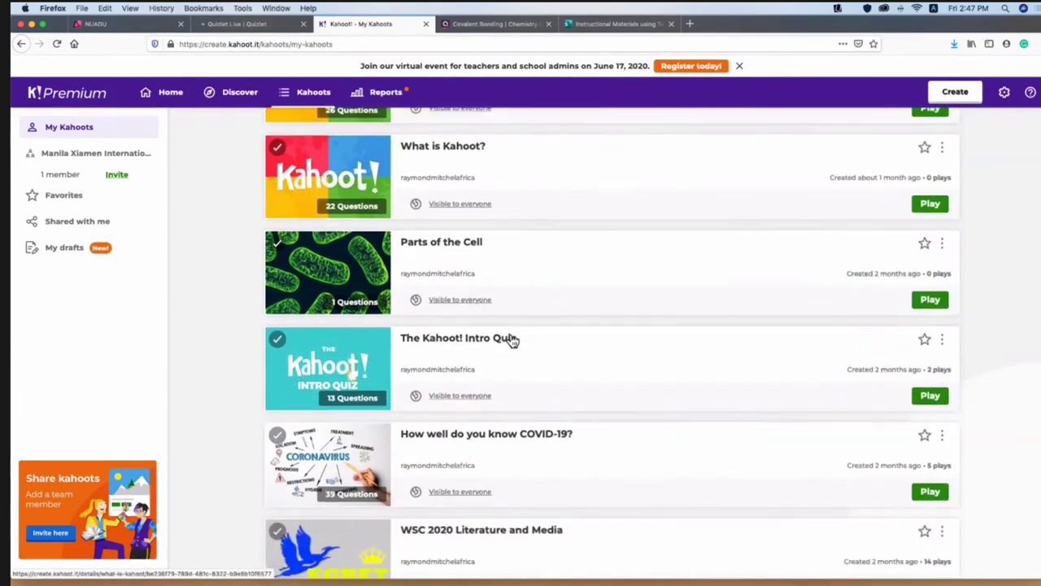
scroll(345, 228, "up", 2)
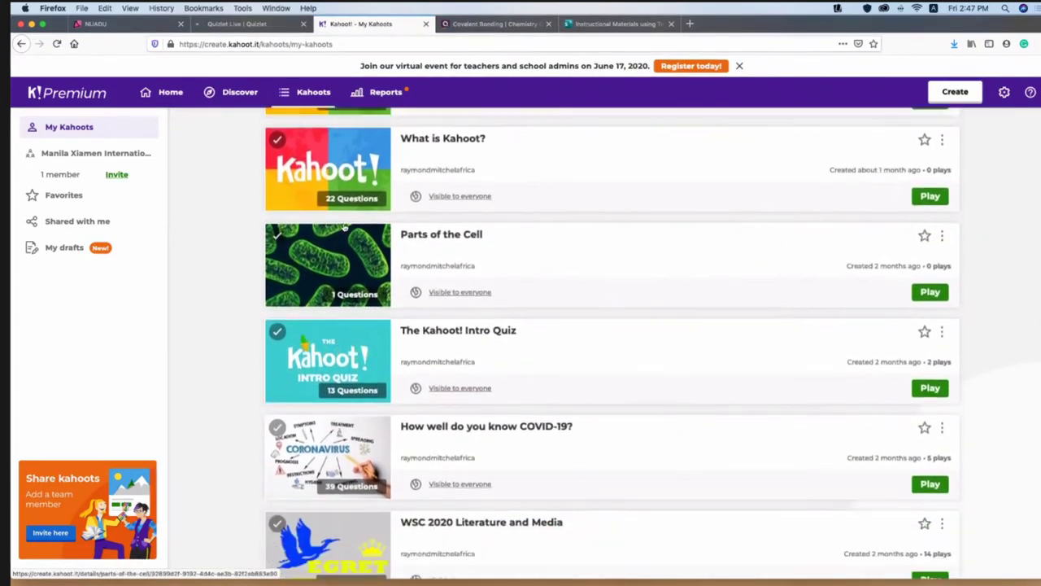
scroll(344, 227, "down", 2)
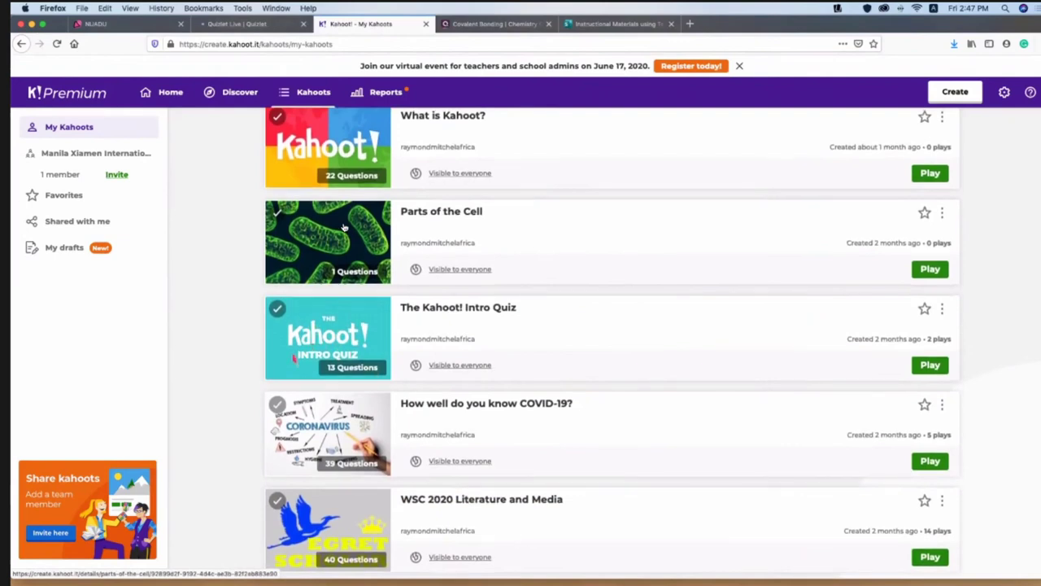
scroll(344, 228, "down", 1)
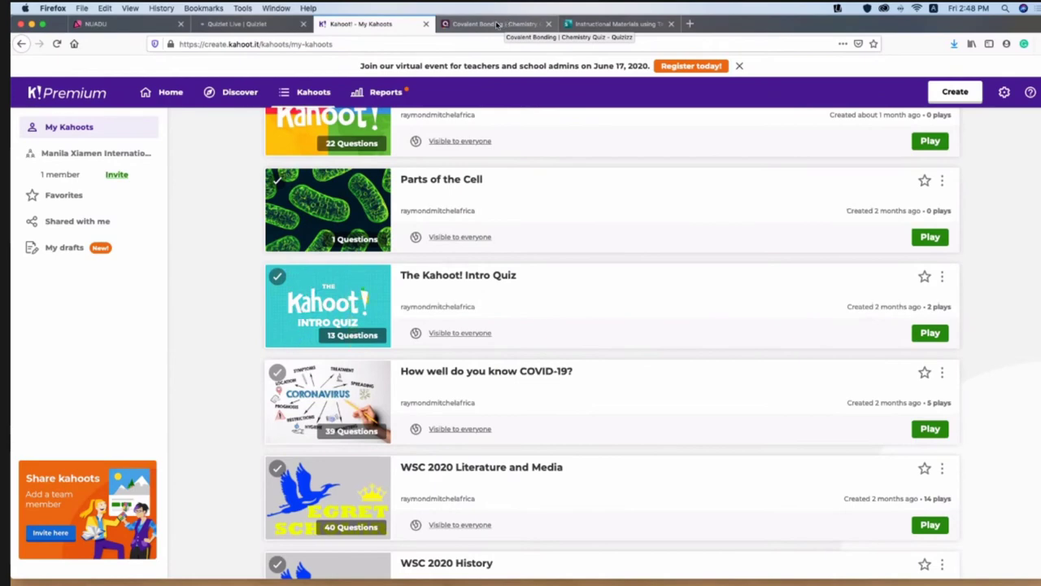
key("ctrl+Tab")
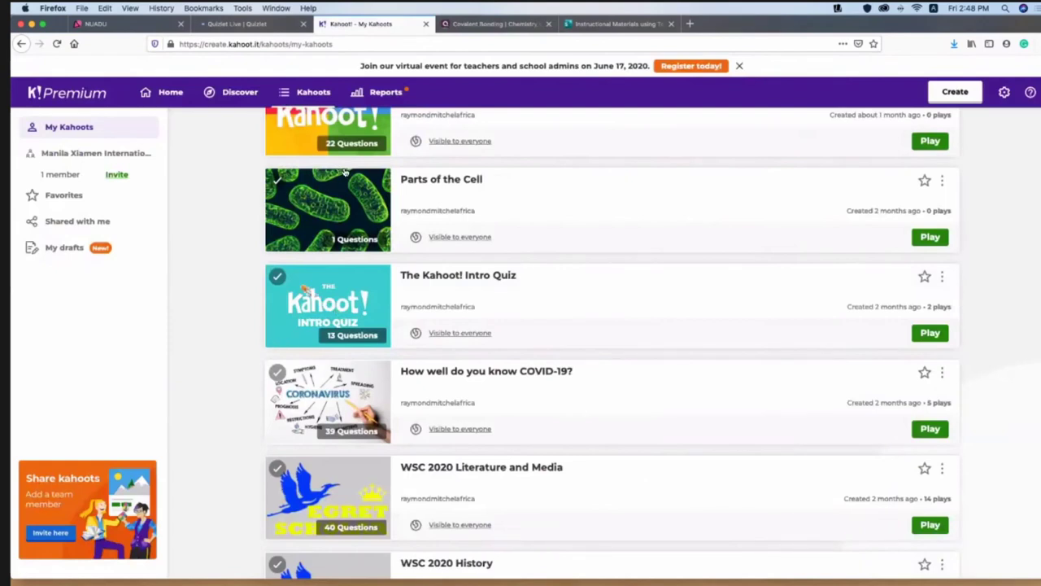
scroll(345, 244, "up", 2)
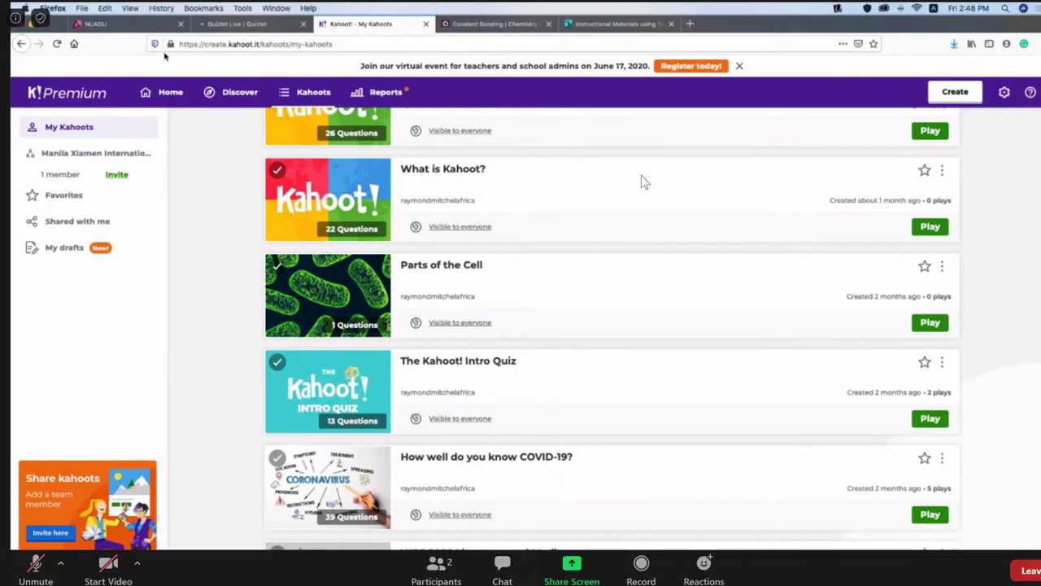
- Open youtube.com in a new browser tab
left_click(690, 24)
type("youtube.com/")
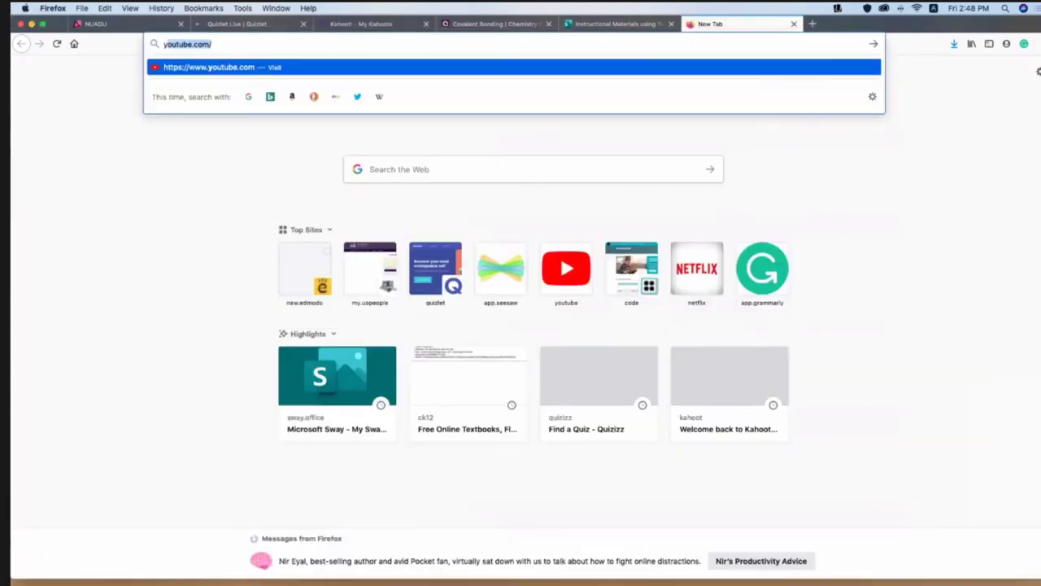
key("Return")
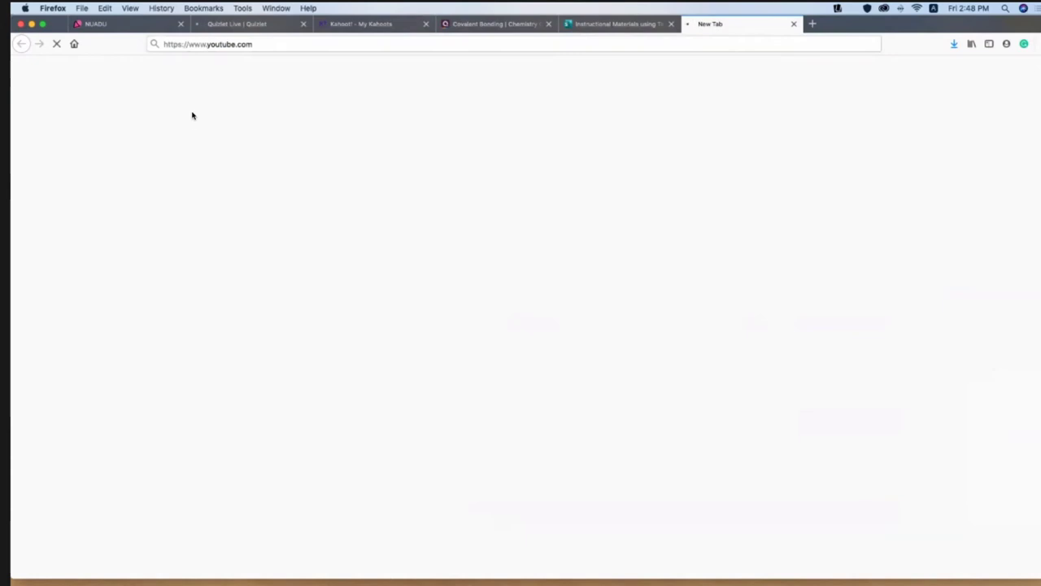
- Close the YouTube tab, switch to Quizizz and look through the first five questions of the Covalent Bonding quiz
left_click(793, 25)
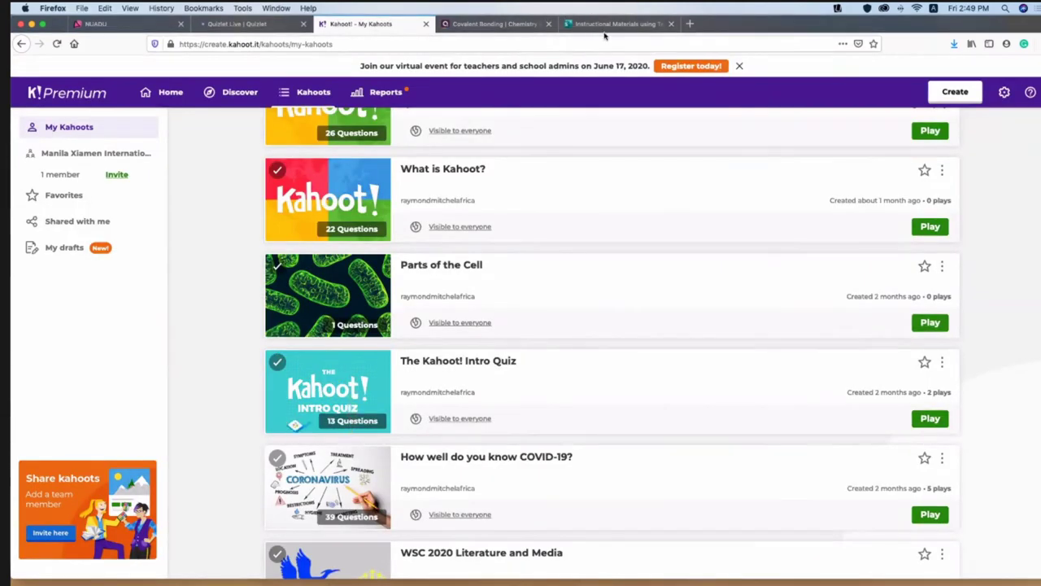
left_click(517, 25)
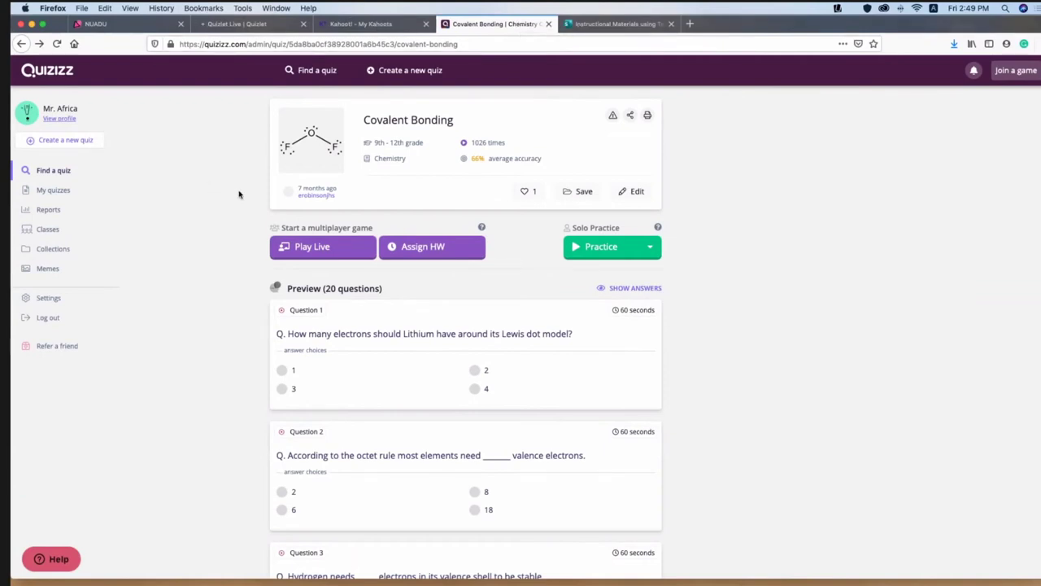
scroll(238, 193, "down", 1)
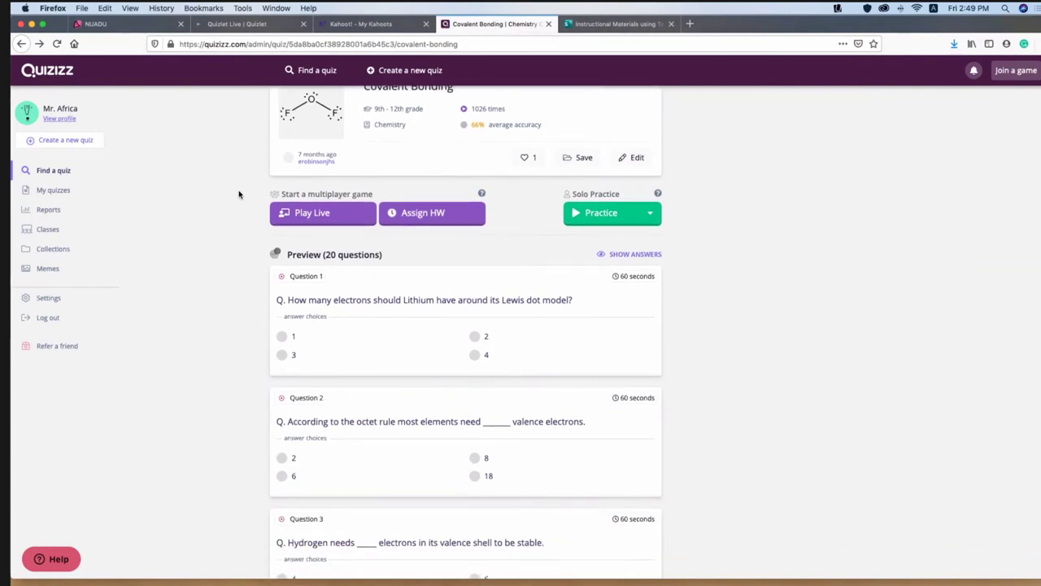
scroll(356, 201, "down", 3)
scroll(414, 205, "down", 3)
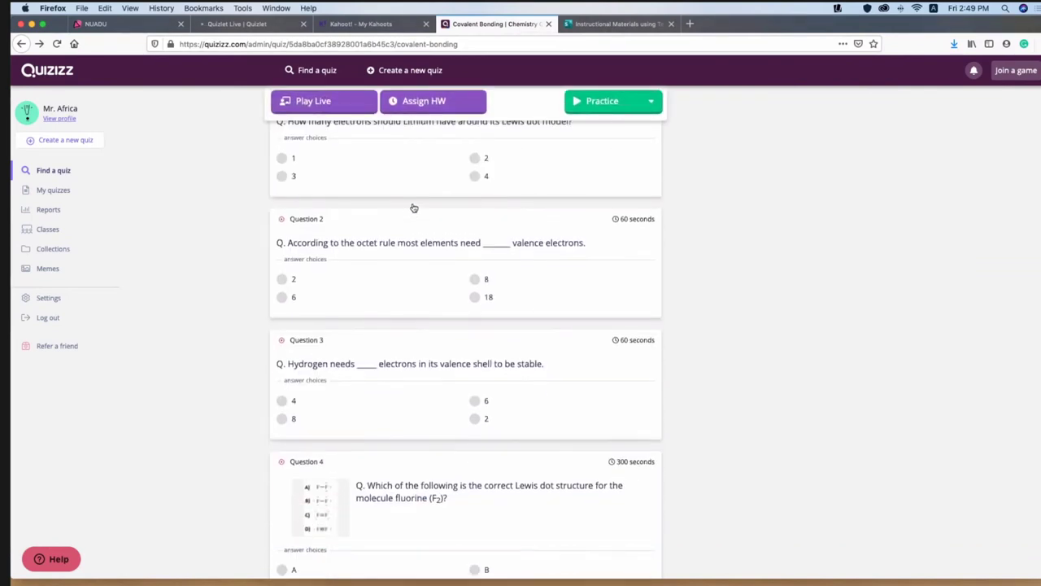
scroll(413, 207, "up", 1)
scroll(616, 310, "down", 4)
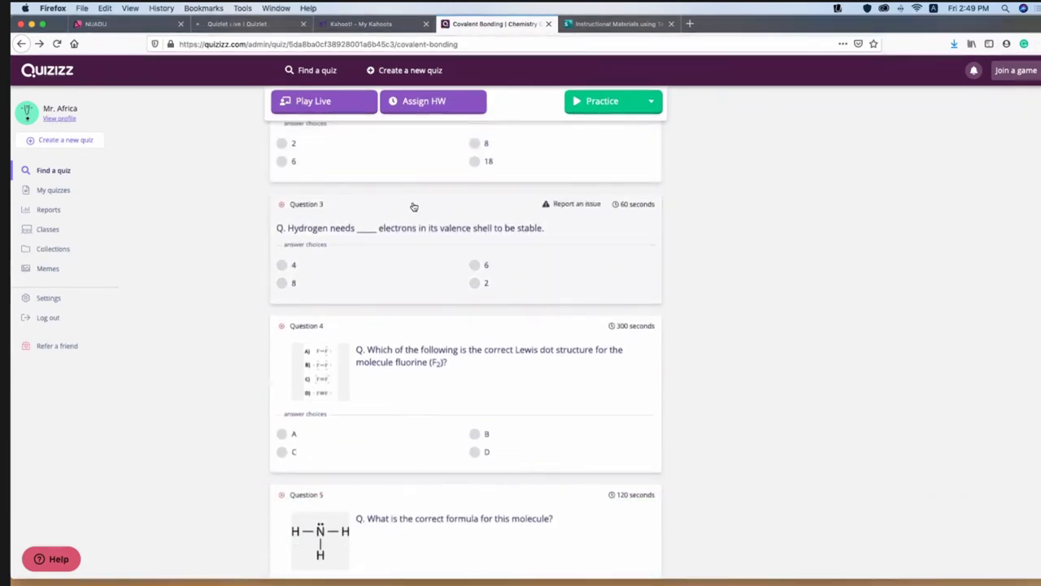
scroll(413, 207, "down", 2)
scroll(413, 207, "down", 6)
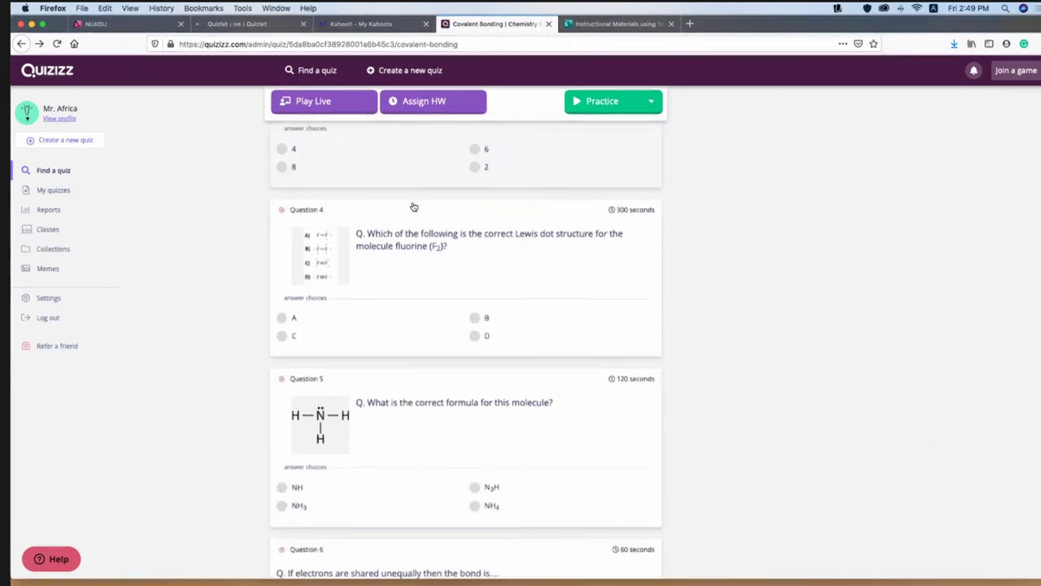
scroll(414, 206, "down", 1)
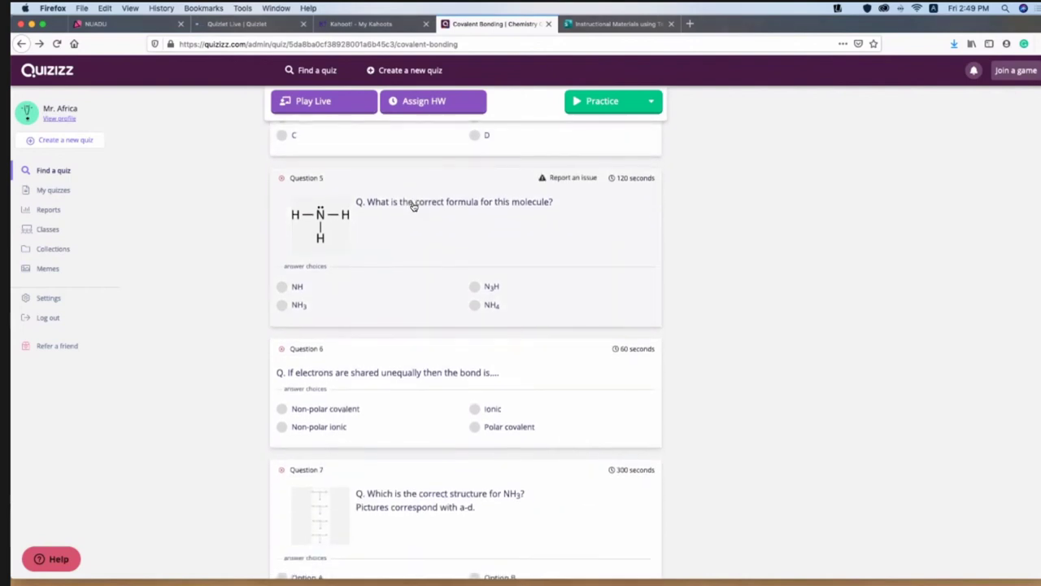
- Show enlarged previews of the molecule image in question 5 and the structure choices image in question 7
left_click(319, 228)
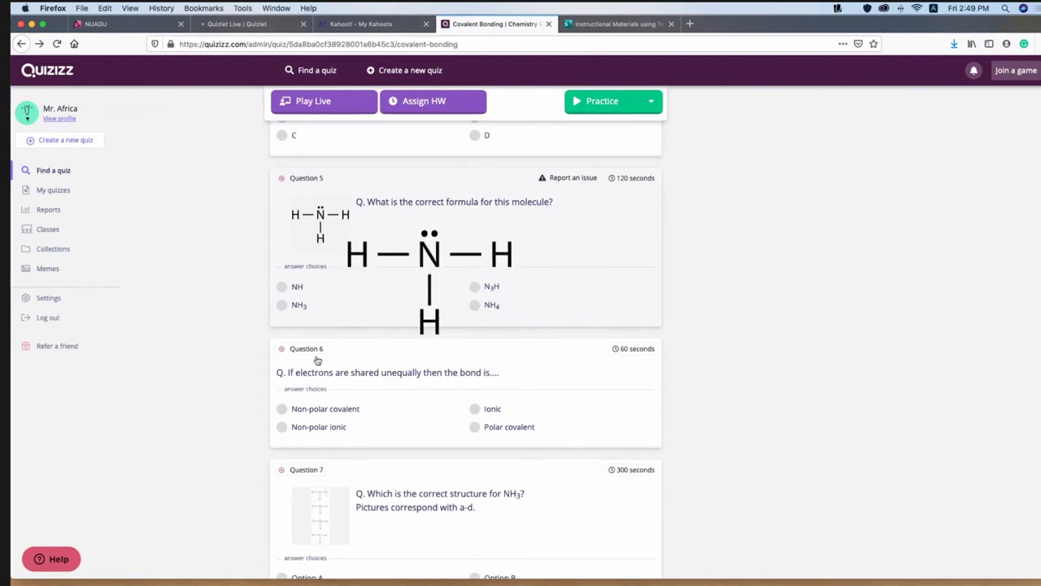
scroll(320, 374, "down", 2)
scroll(319, 375, "down", 3)
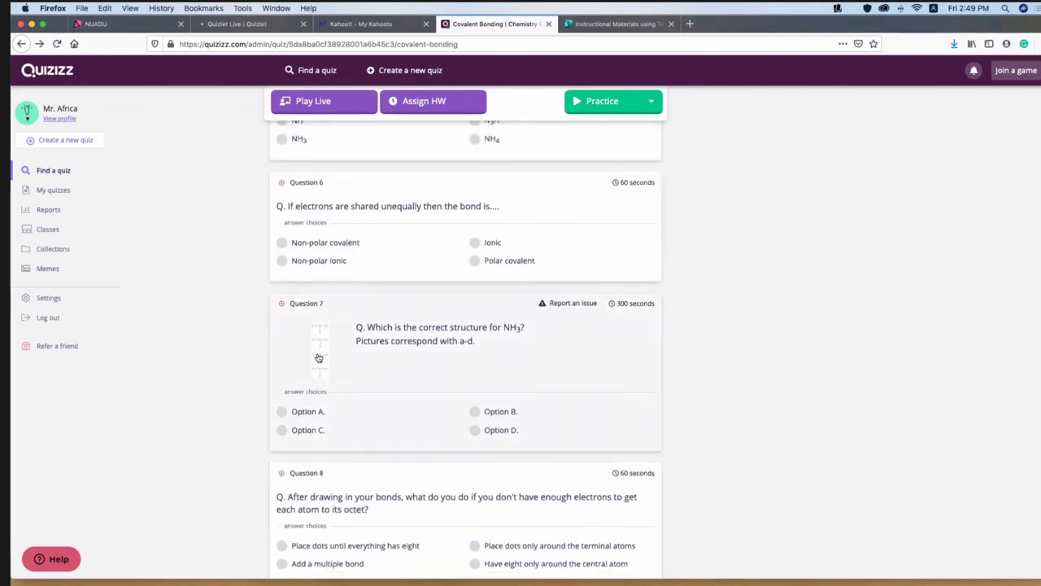
mouse_move(318, 358)
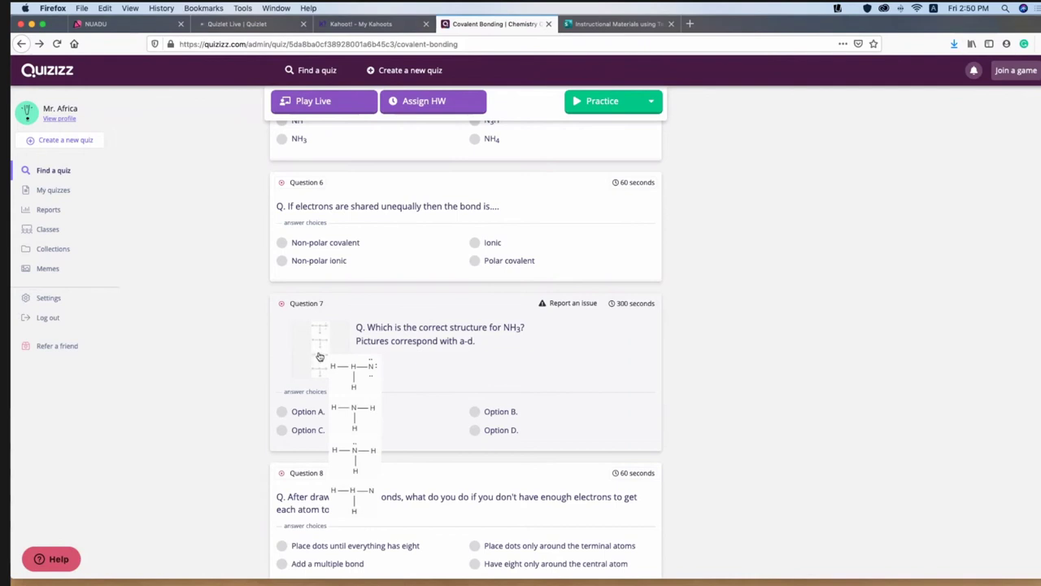
- Look over the quiz questions up to question 11 and return to the quiz's title and game options
scroll(320, 355, "down", 2)
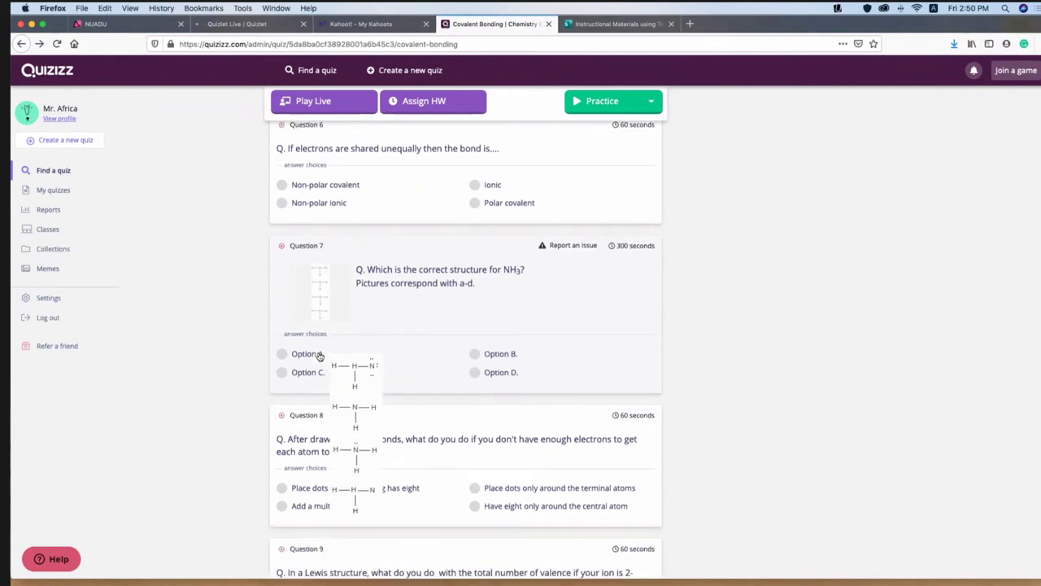
scroll(320, 355, "down", 10)
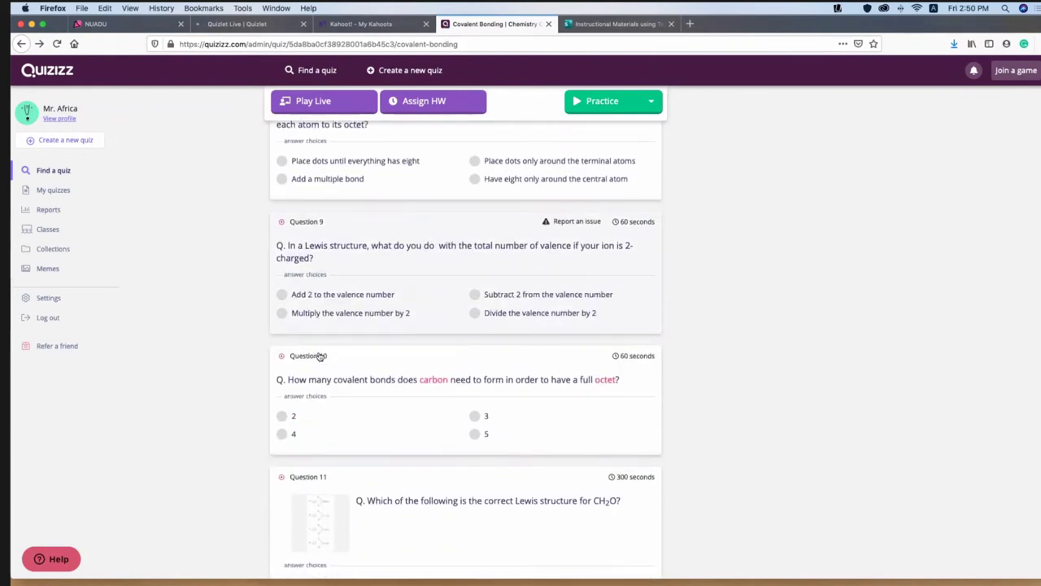
scroll(319, 356, "up", 15)
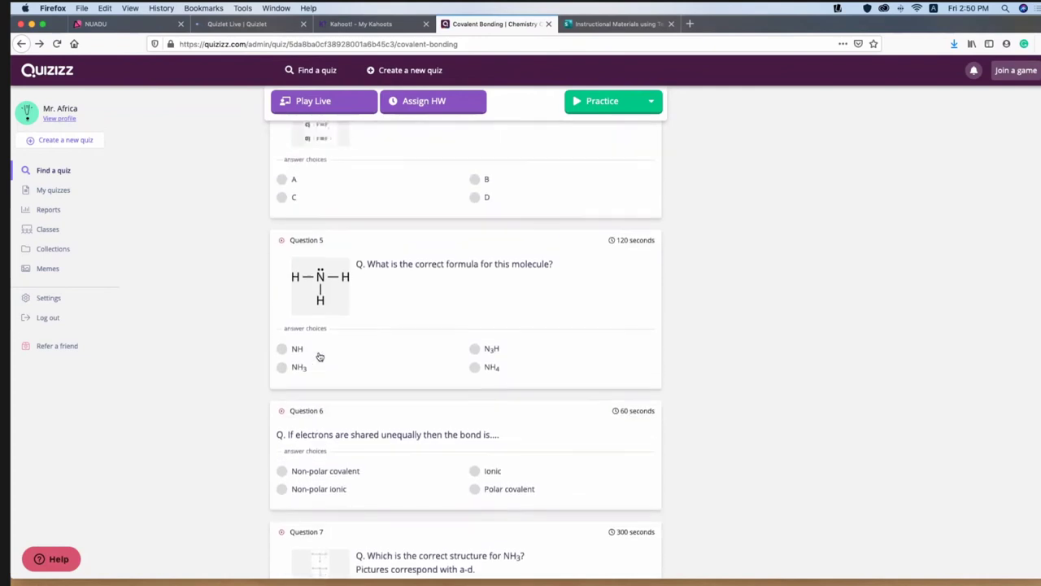
scroll(320, 355, "up", 4)
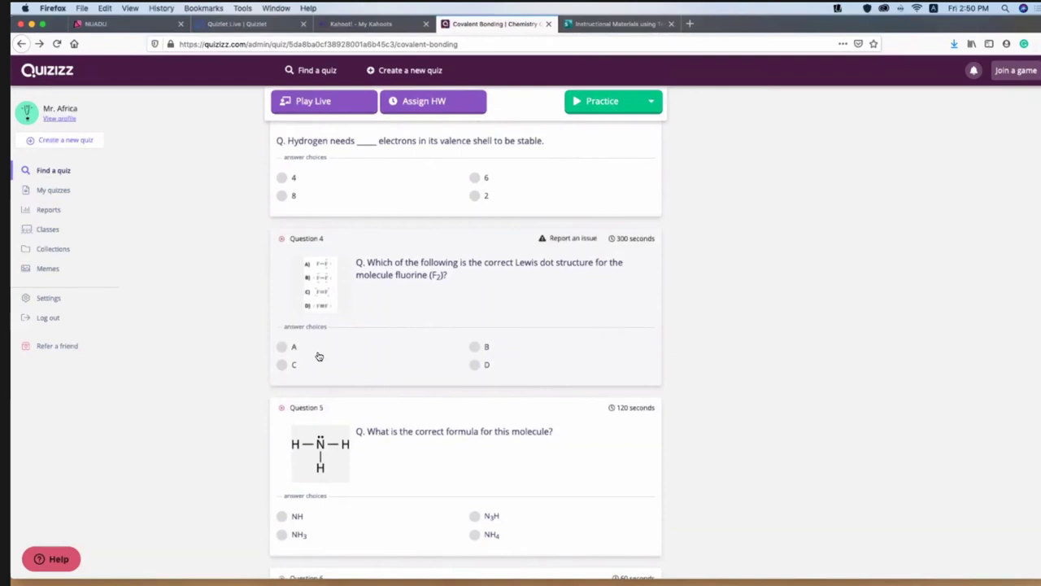
scroll(790, 404, "up", 10)
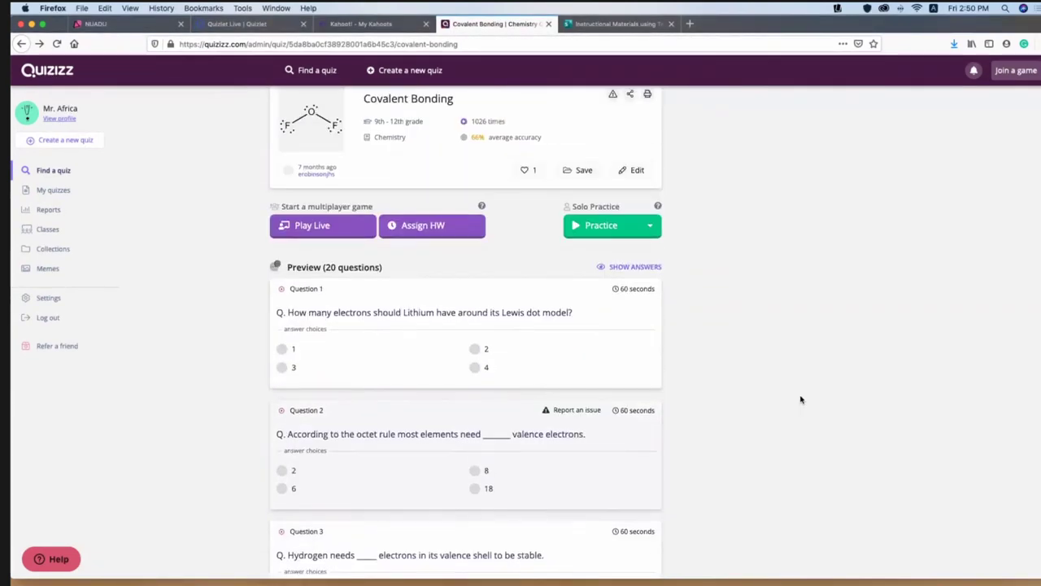
scroll(800, 400, "up", 1)
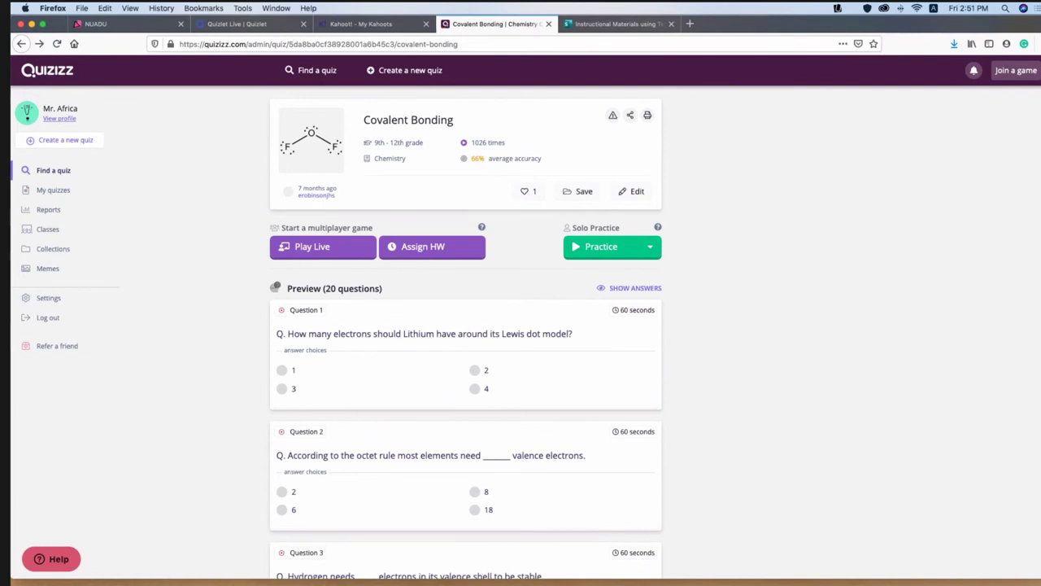
- Switch to OneNote, open the Grade 8 Science notebook and view the Virtual Lab: Eating and Exercise directions and simulation image
mouse_move(796, 579)
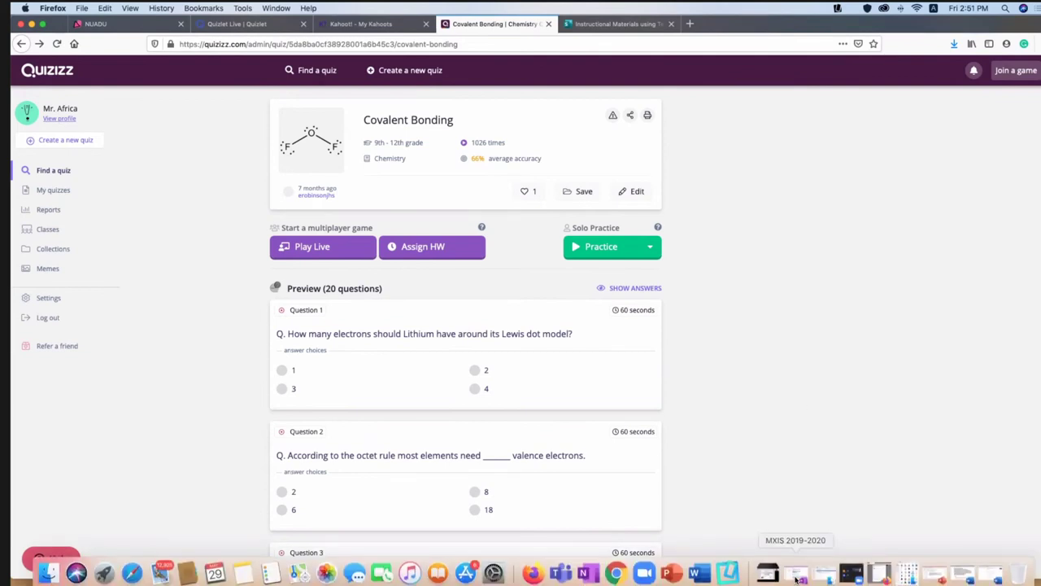
left_click(796, 579)
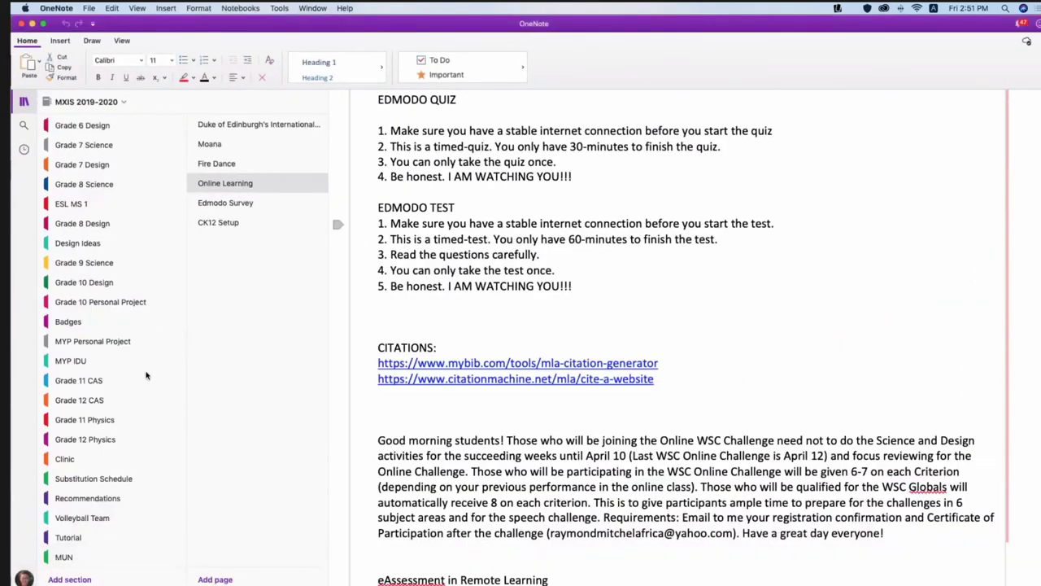
left_click(102, 101)
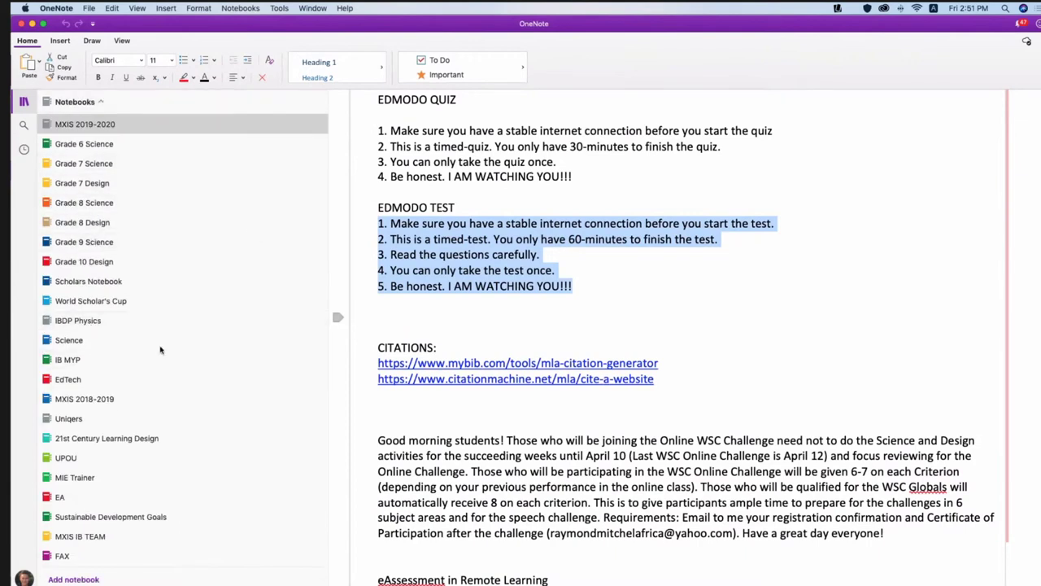
scroll(94, 455, "down", 3)
scroll(94, 366, "up", 3)
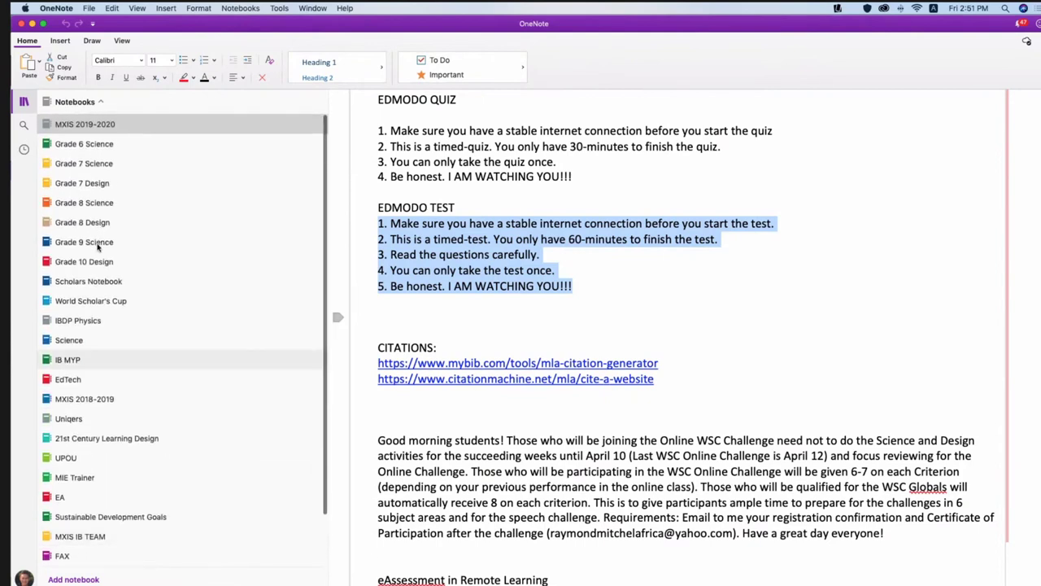
left_click(88, 202)
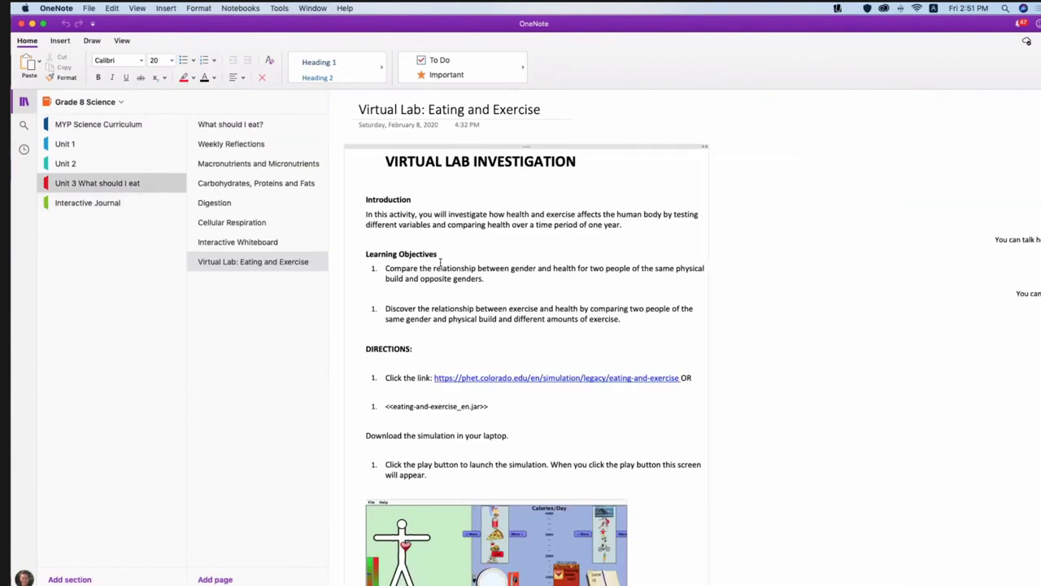
scroll(440, 262, "down", 5)
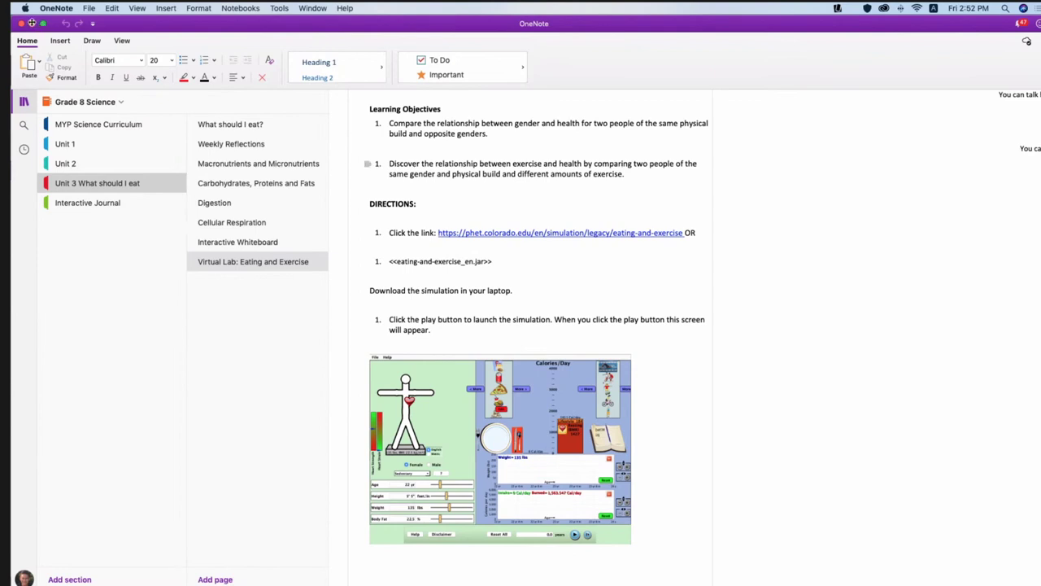
- Minimize OneNote and check Reflector Teacher for connected devices
key("super+m")
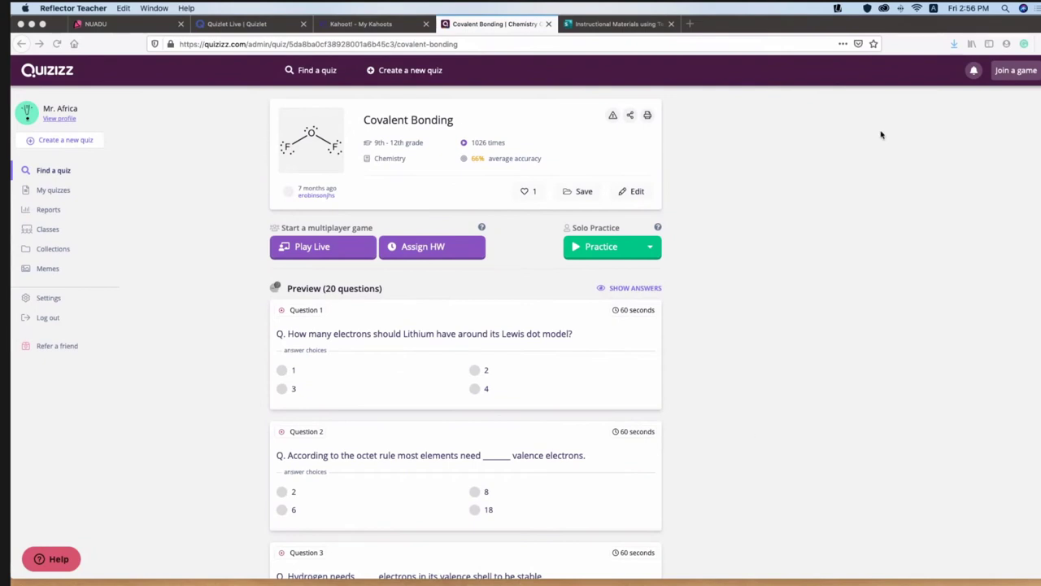
left_click(839, 9)
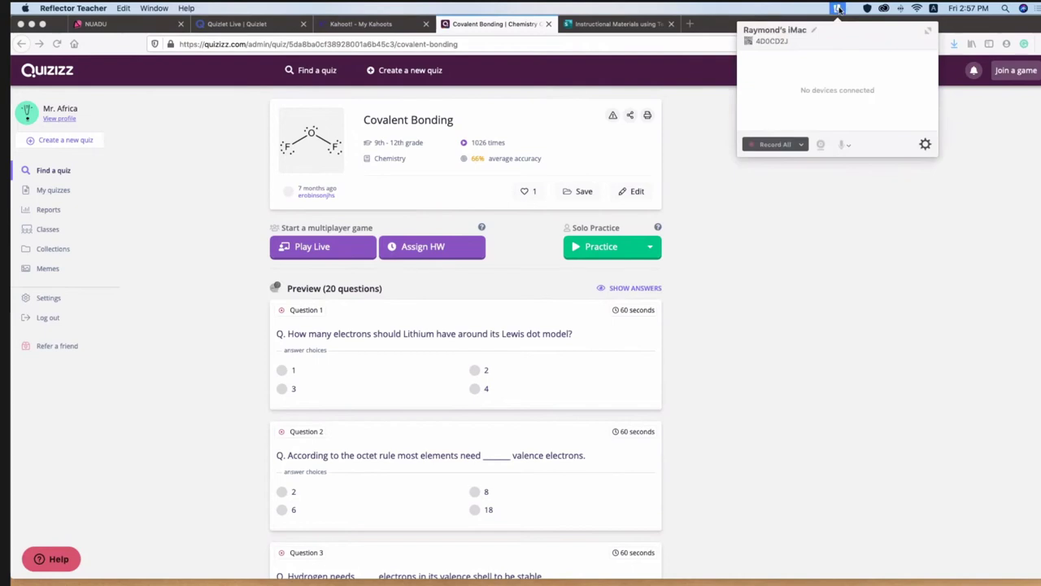
left_click(849, 292)
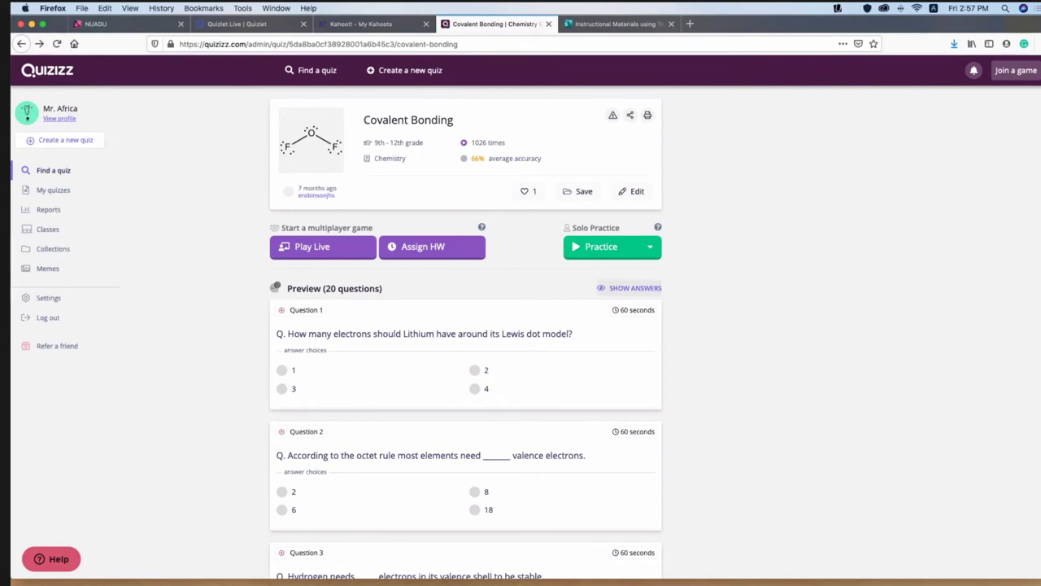
- Return to OneNote and open Virtual Lab: Building an Atom under Unit 2 How do we map matter in the Grade 7 Science notebook
key("ctrl+Up")
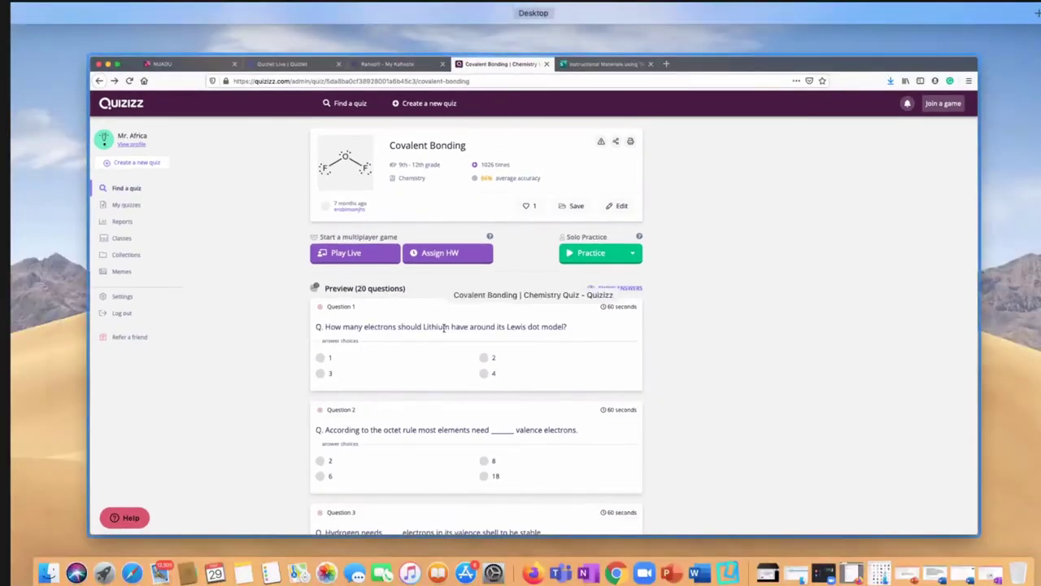
left_click(583, 573)
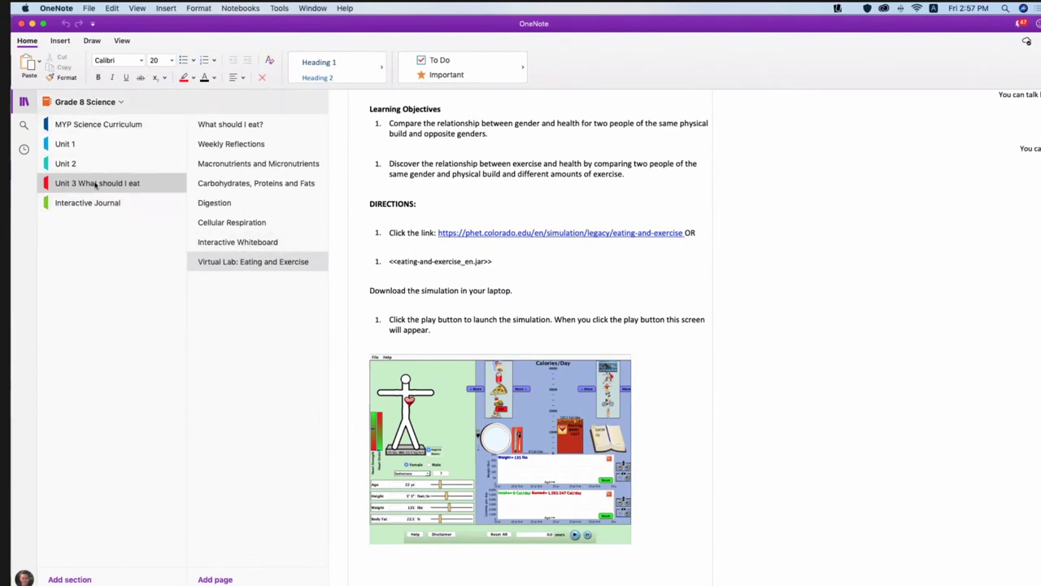
key("ctrl+g")
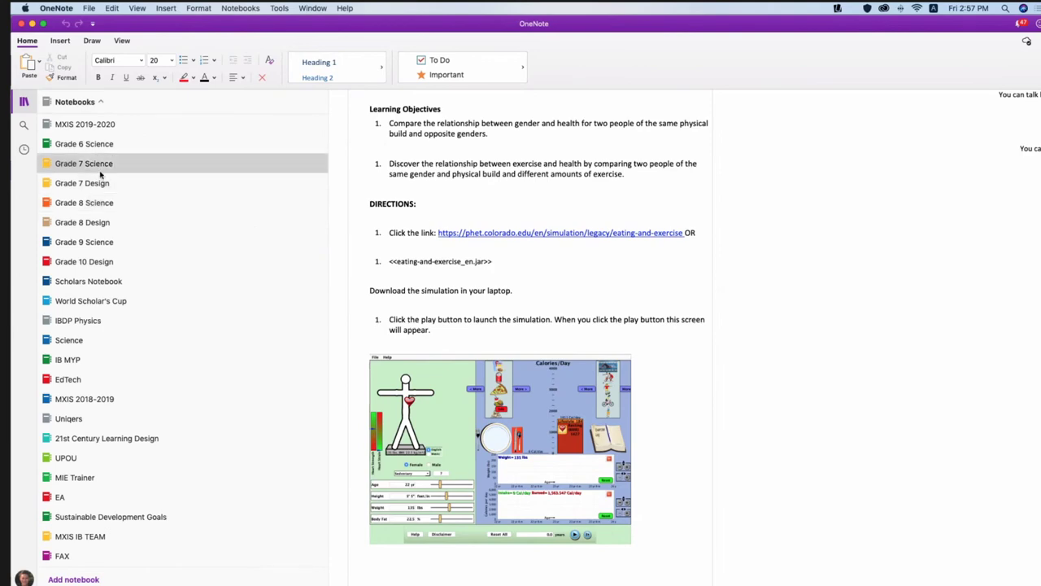
left_click(100, 166)
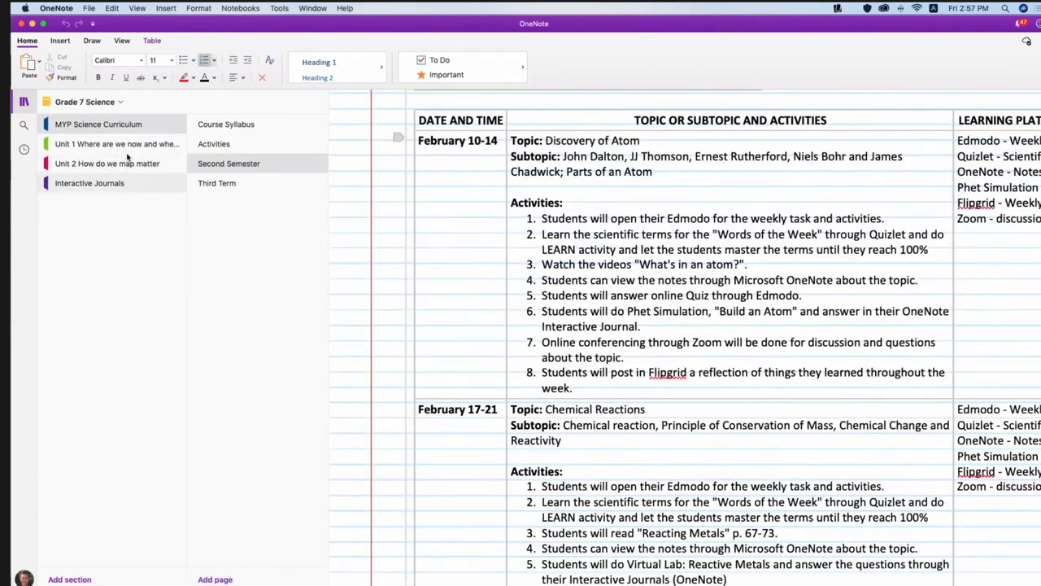
left_click(107, 163)
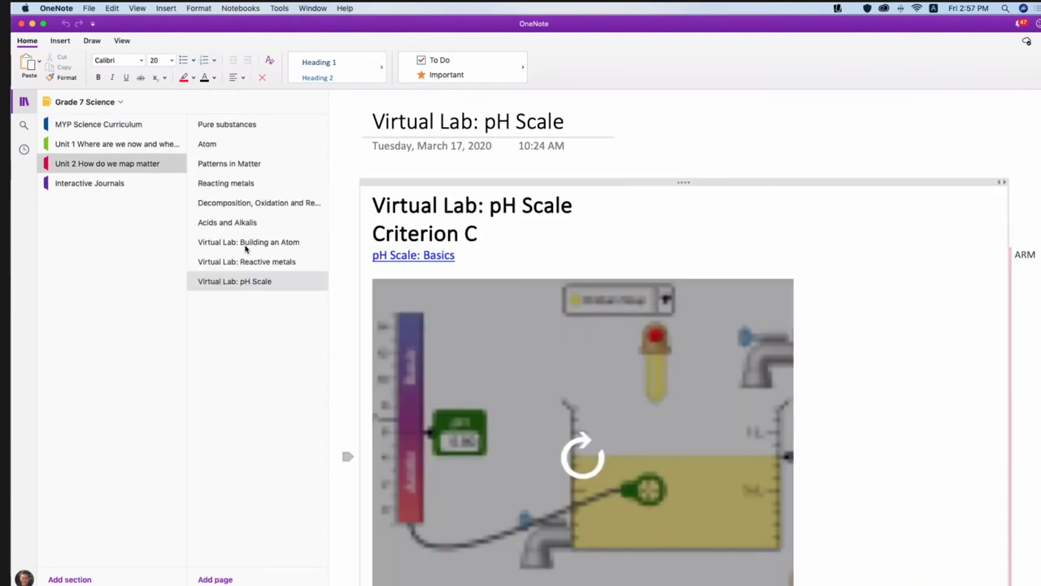
left_click(246, 241)
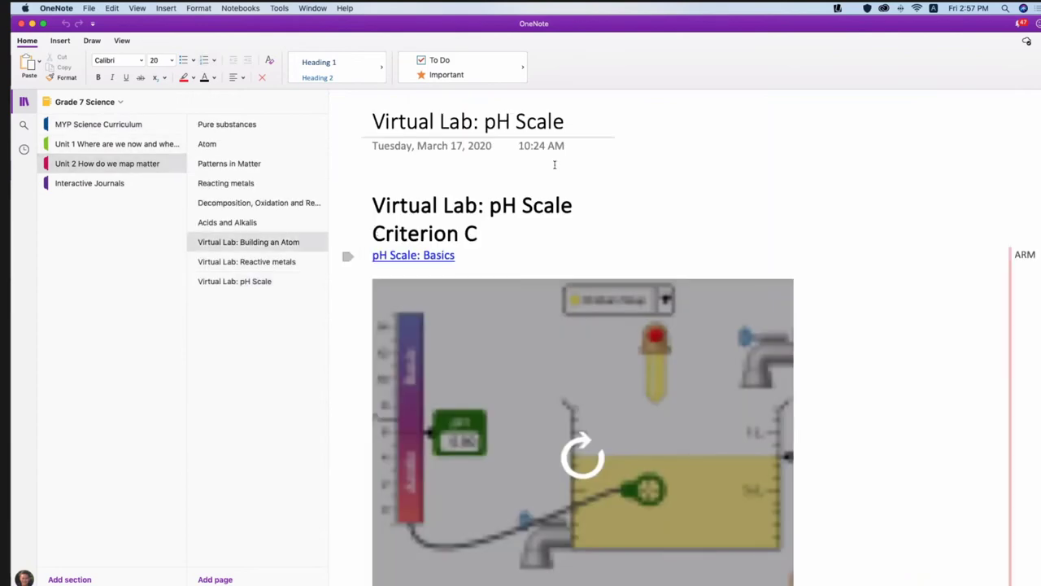
- Try to reload the embedded Build an Atom simulation and look through the PART I: ATOM SCREEN instructions
scroll(590, 157, "up", 2)
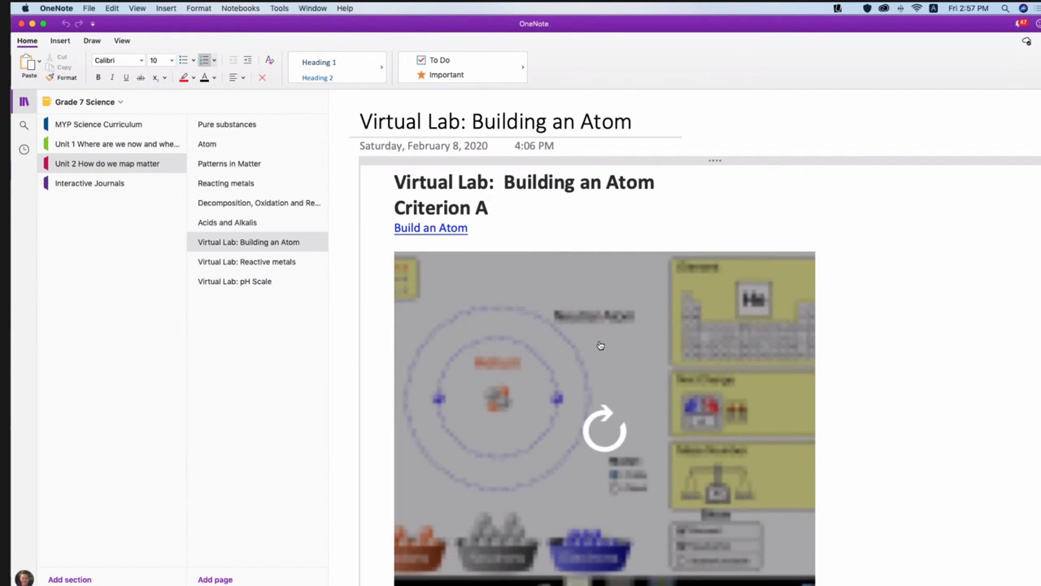
scroll(601, 346, "down", 4)
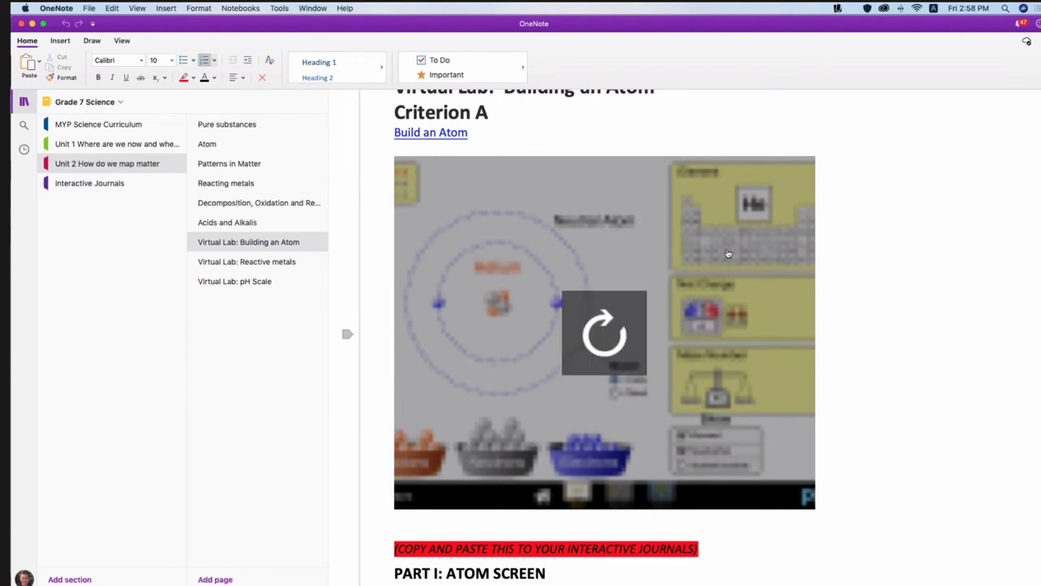
left_click(639, 273)
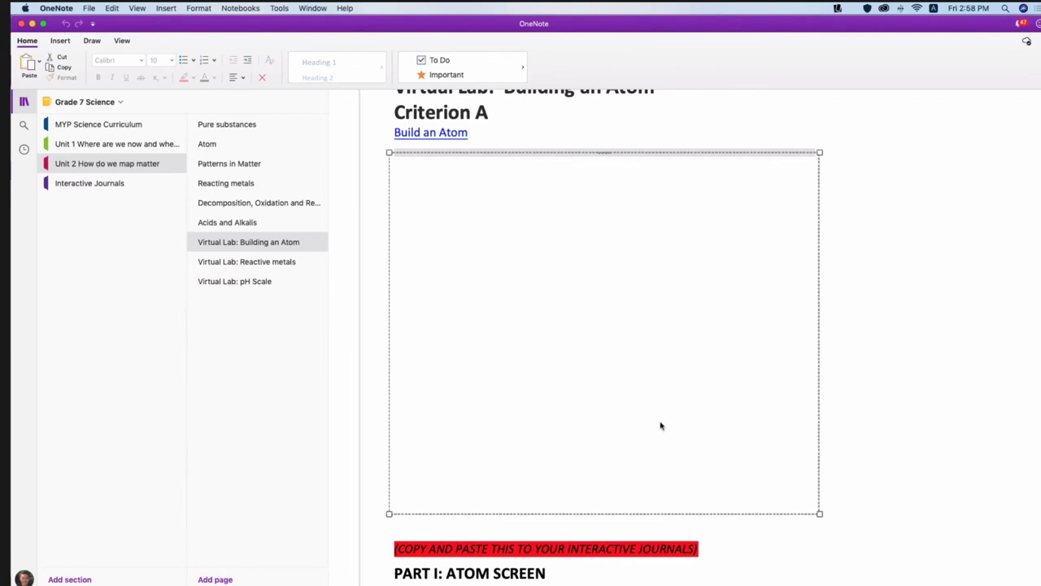
left_click(884, 523)
scroll(884, 523, "down", 10)
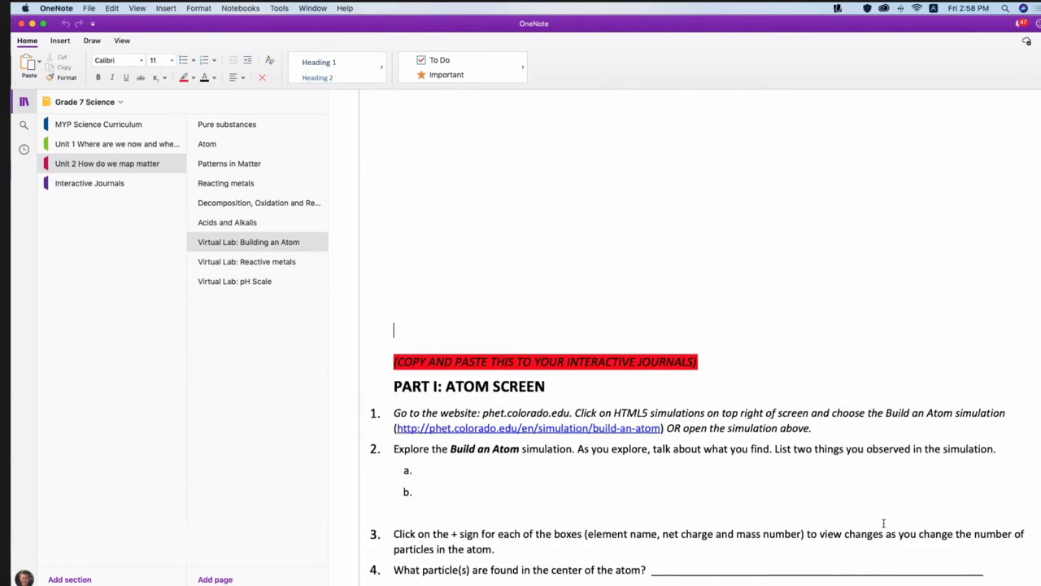
- Look through the Building an Atom worksheet down to the question 15 table, and return to the embedded simulation above PART I
scroll(883, 523, "down", 8)
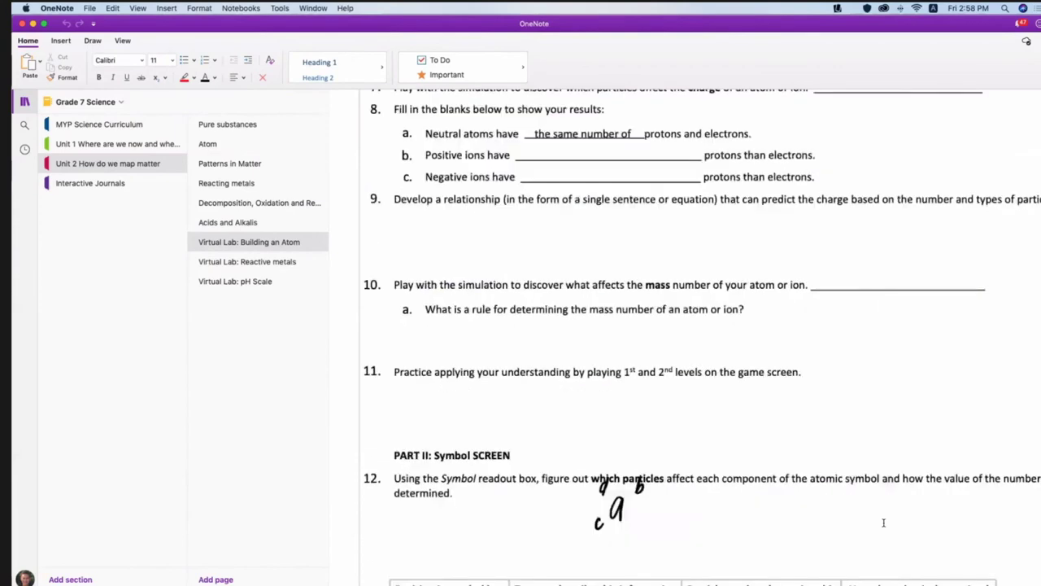
scroll(883, 523, "down", 6)
scroll(883, 523, "down", 15)
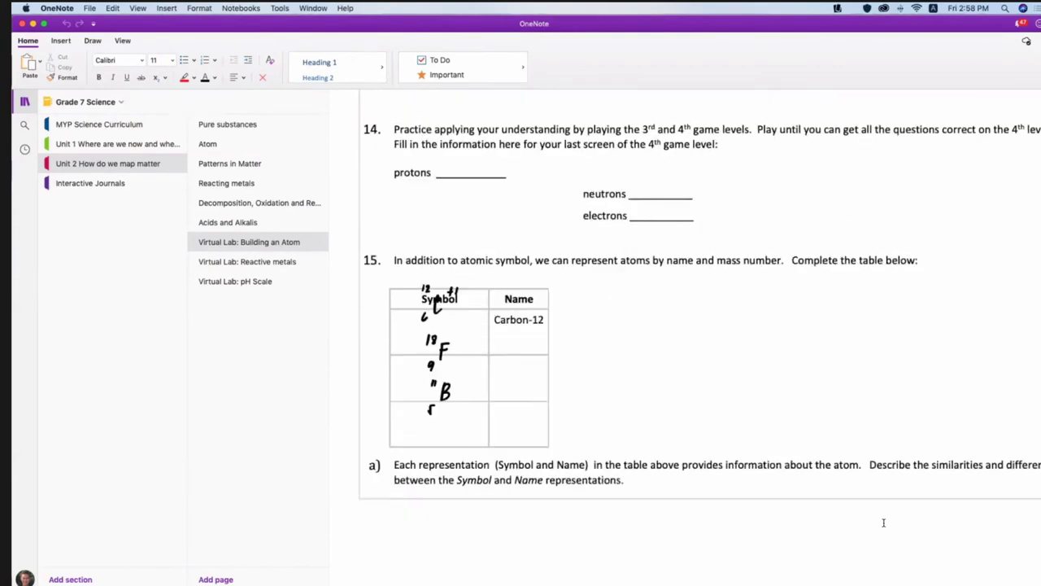
scroll(883, 523, "up", 20)
scroll(883, 521, "up", 20)
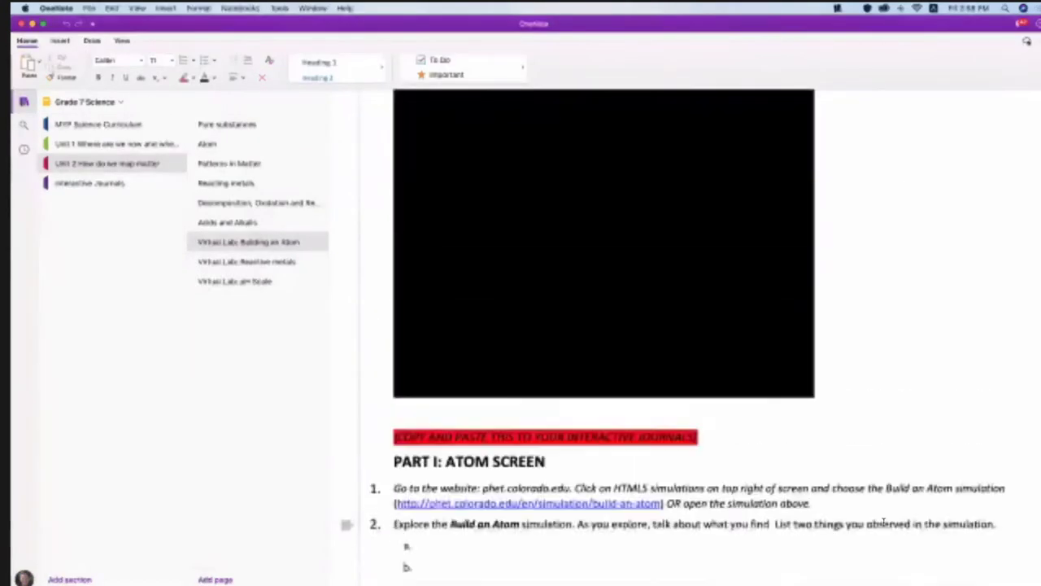
scroll(883, 521, "down", 1)
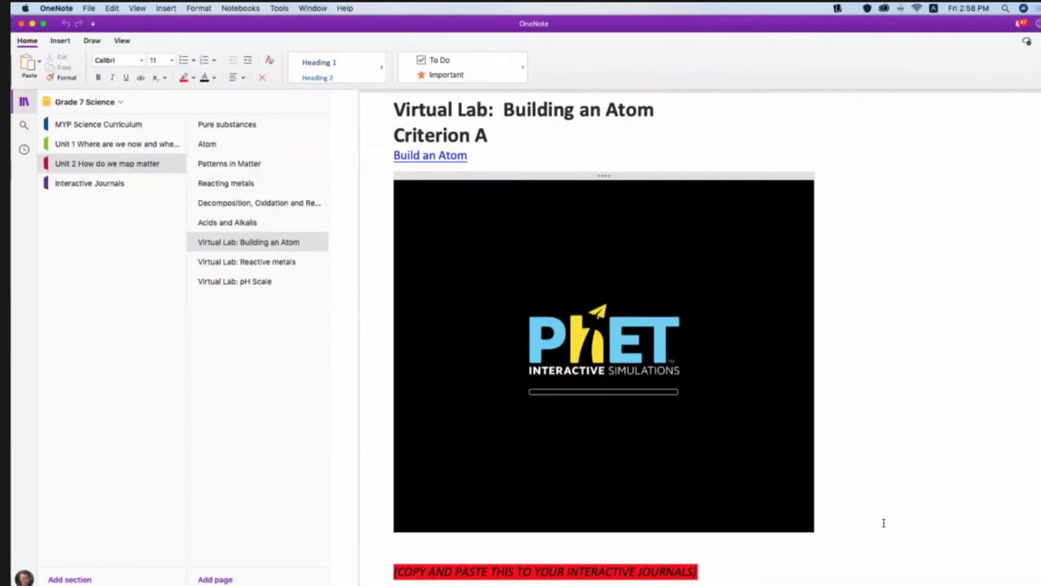
scroll(732, 431, "down", 1)
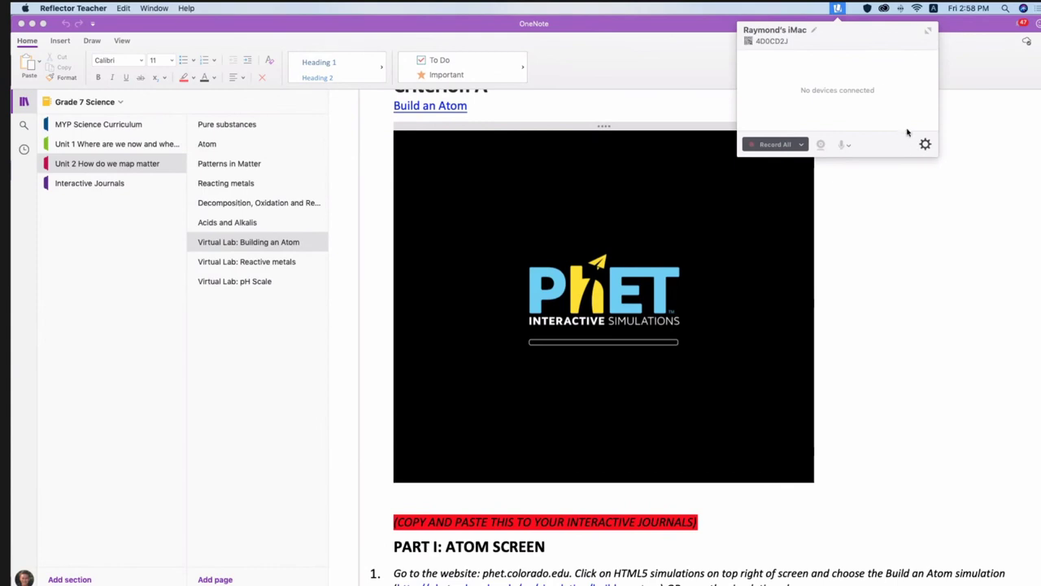
- Quit Reflector Teacher, relaunch it from the Applications folder and minimize the Finder window
left_click(925, 144)
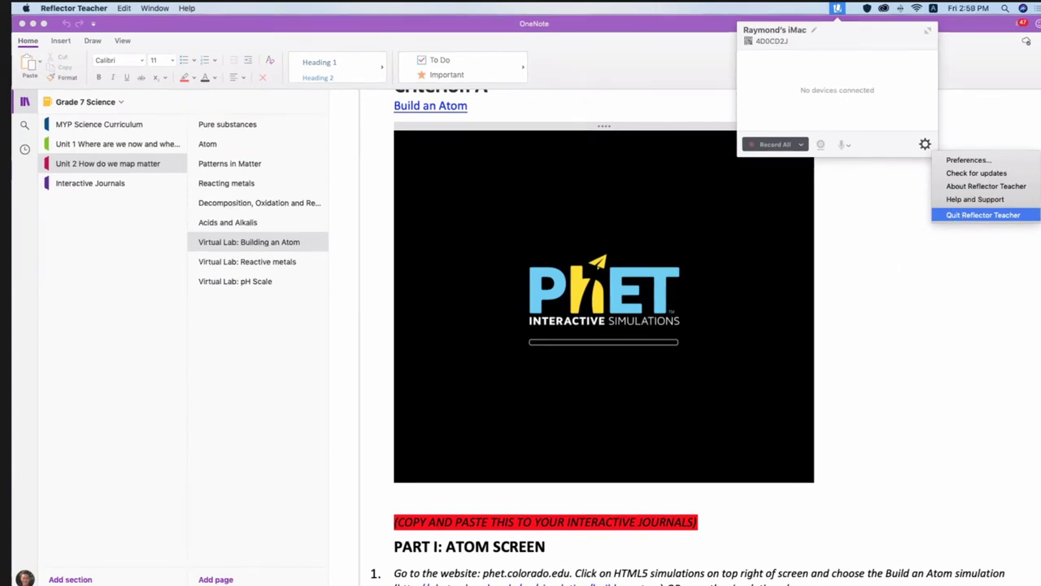
mouse_move(813, 581)
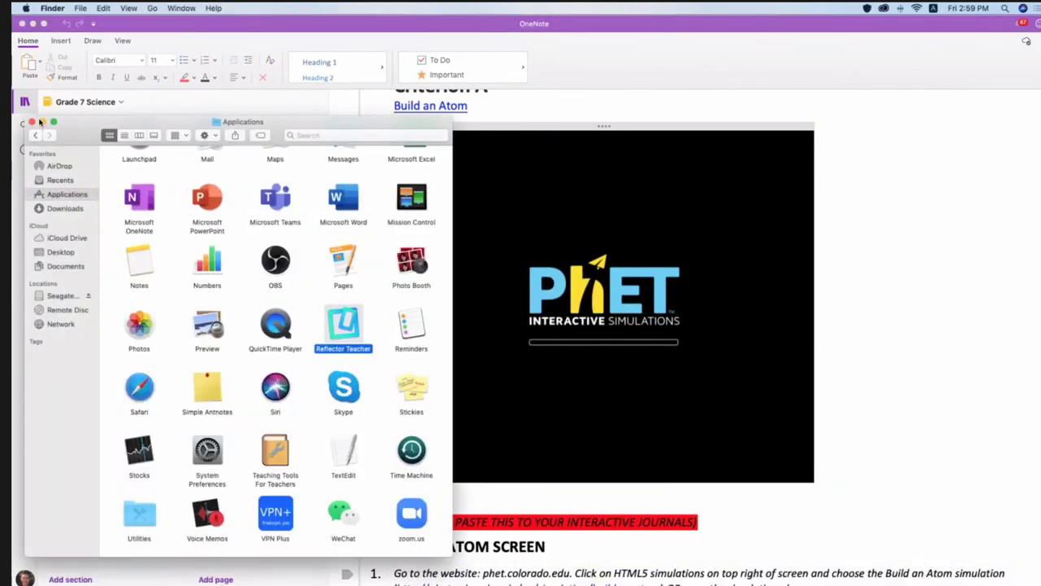
key("super+m")
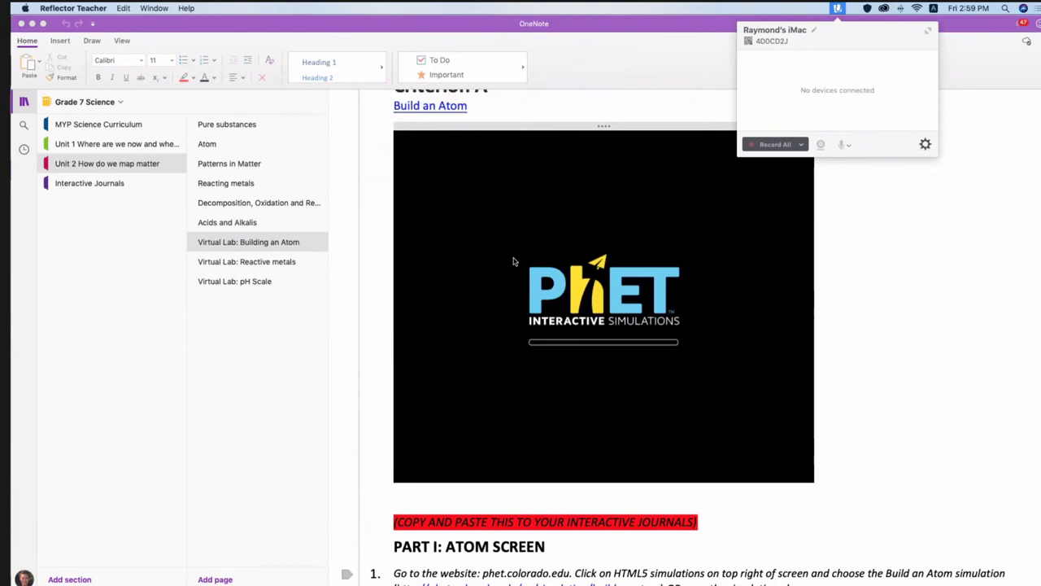
- Return to OneNote, open the Virtual Lab: Reactive metals page, and view the Virtual Lab: pH Scale simulation and questions
left_click(272, 272)
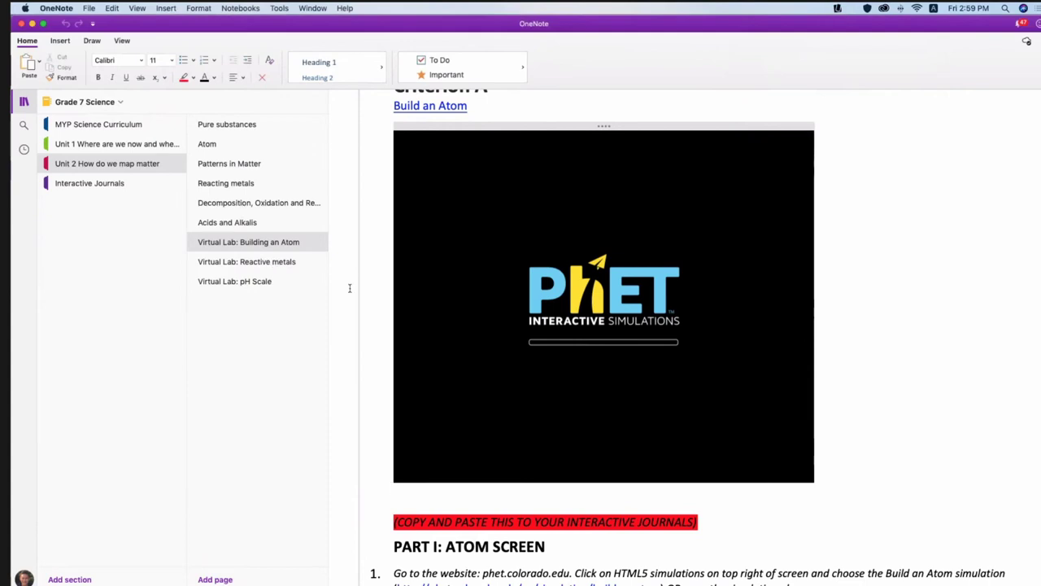
left_click(262, 265)
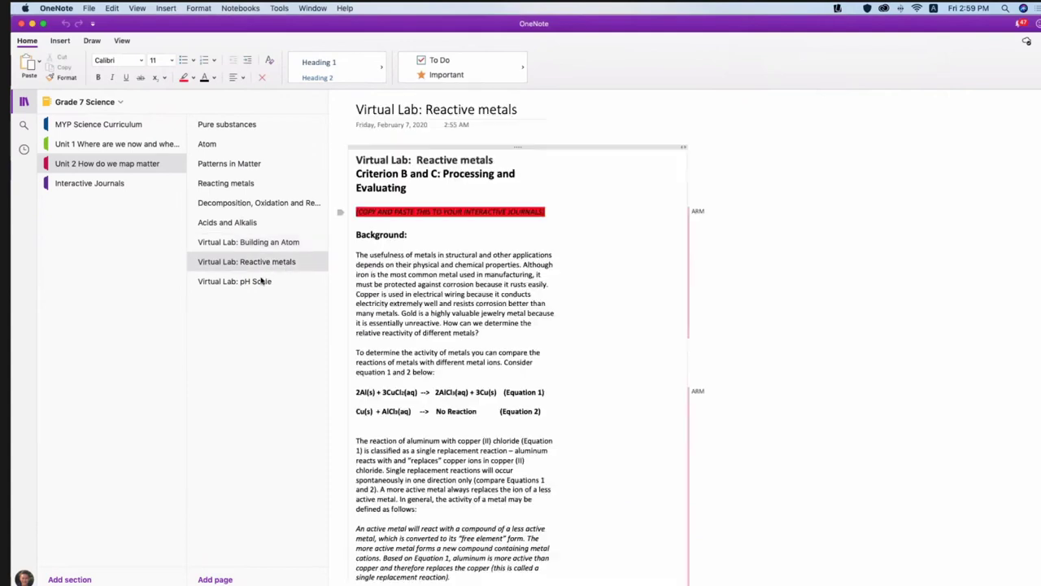
key("super+]")
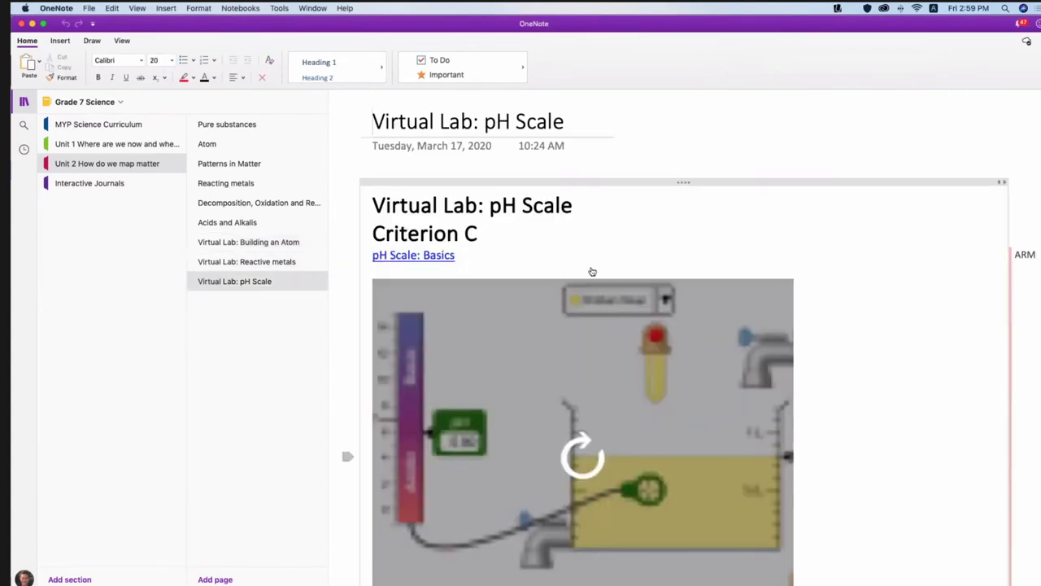
scroll(581, 274, "down", 5)
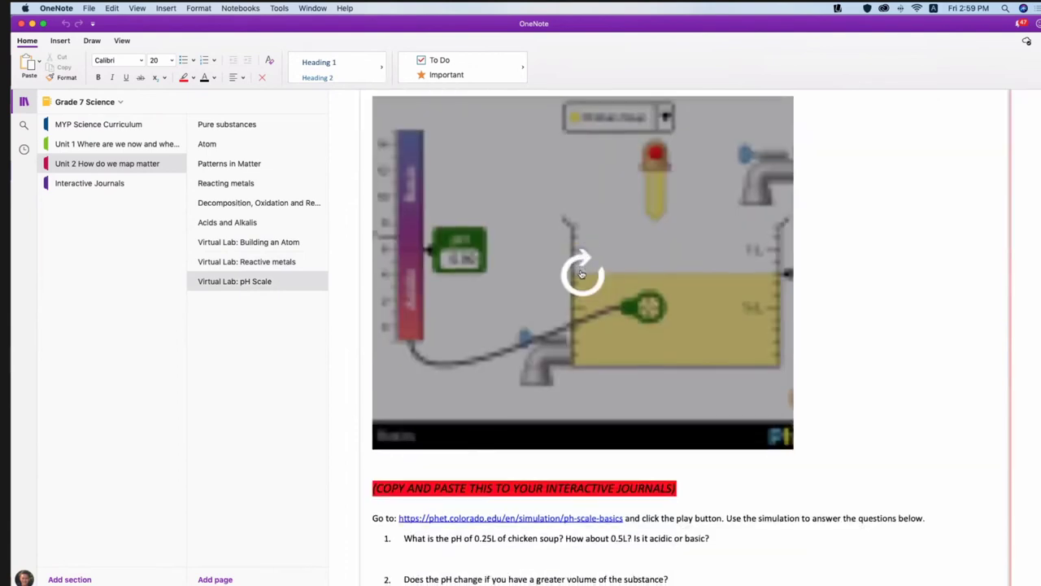